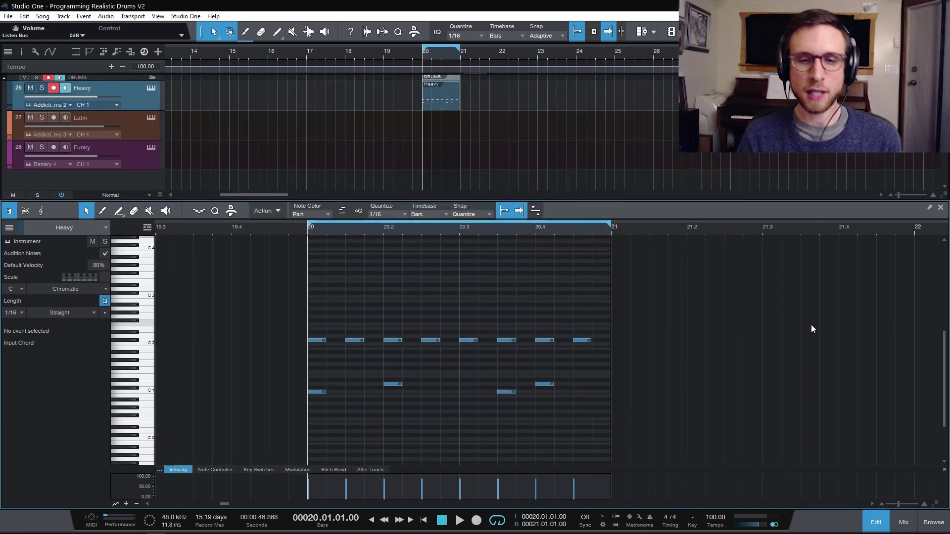
Step: Play the one-bar Heavy drum pattern once through and stop playback
scroll(491, 277, down, 2)
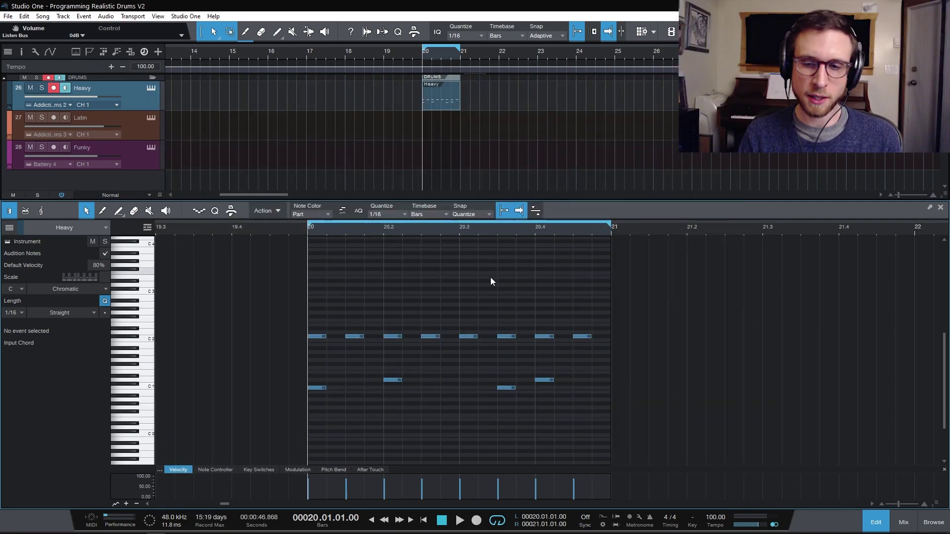
scroll(492, 279, down, 1)
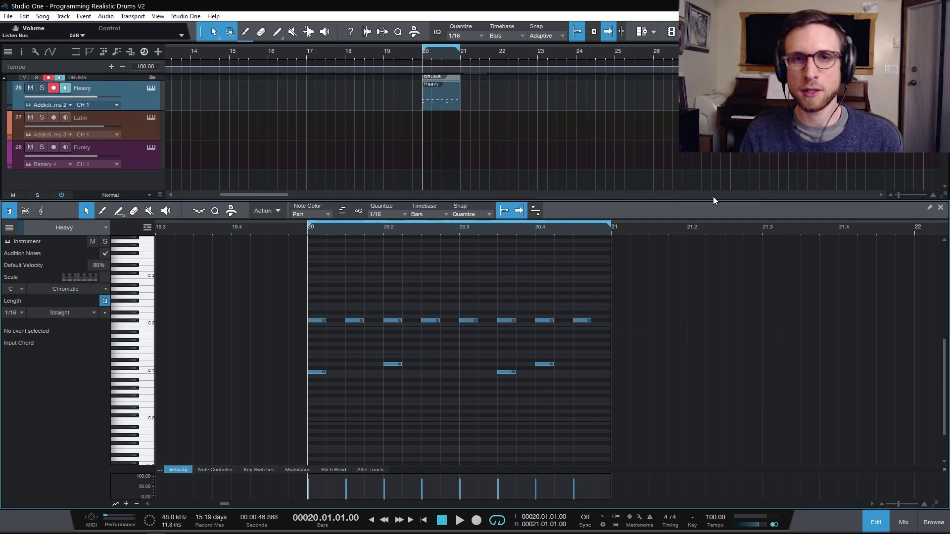
key(space)
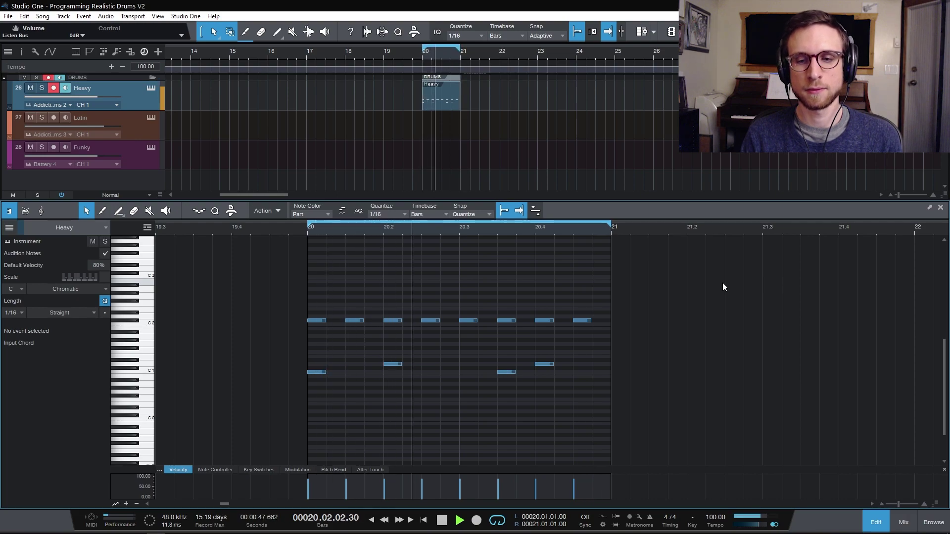
key(space)
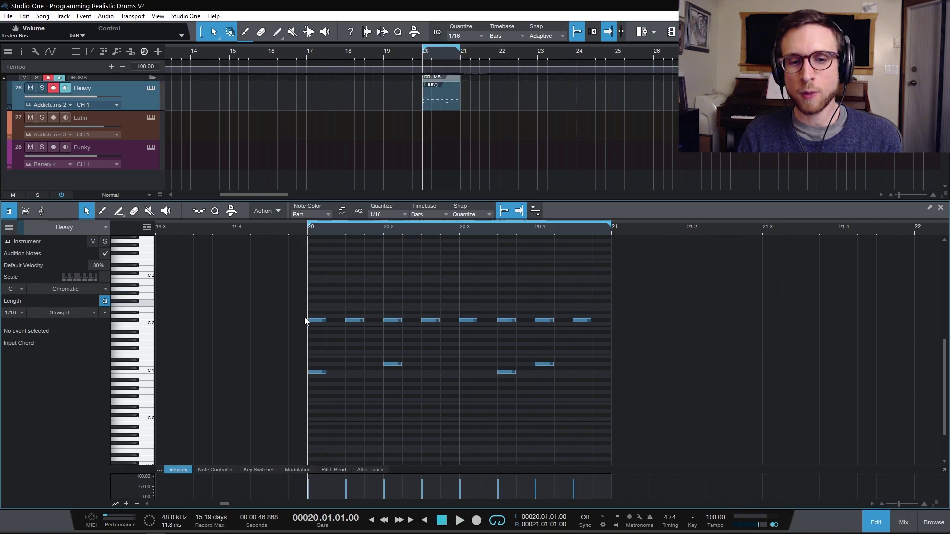
Step: Audition the C1 kick, D1 snare and C#2 cymbal notes of the bar individually
click(316, 372)
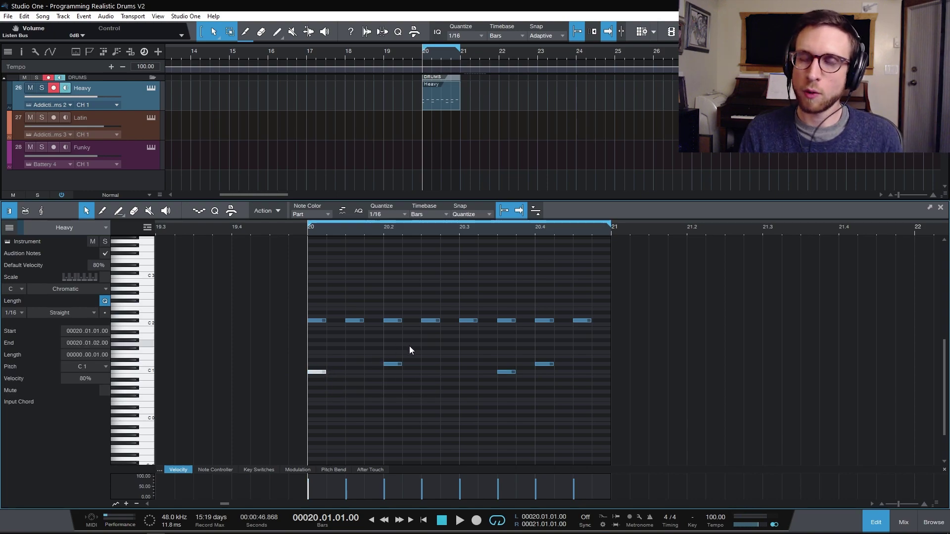
click(393, 365)
click(319, 373)
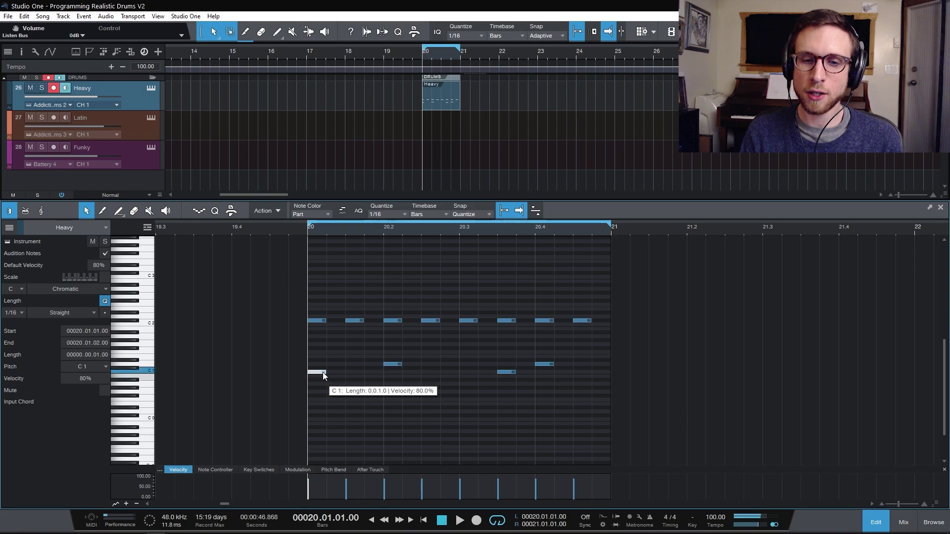
click(393, 365)
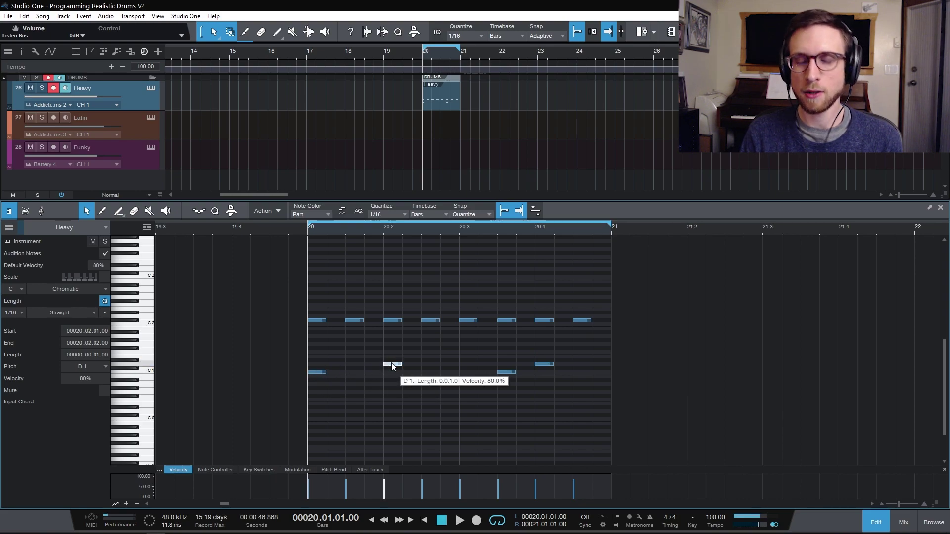
click(316, 320)
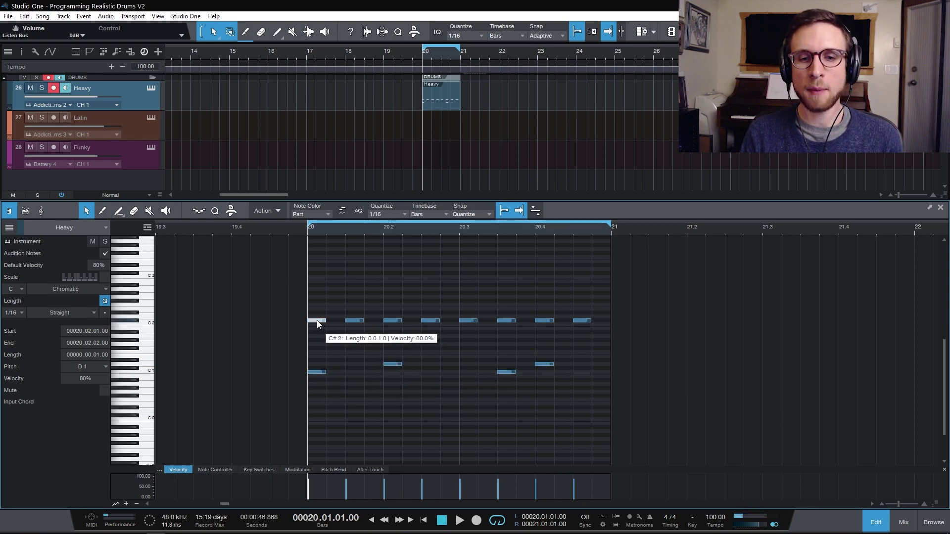
click(473, 322)
click(592, 340)
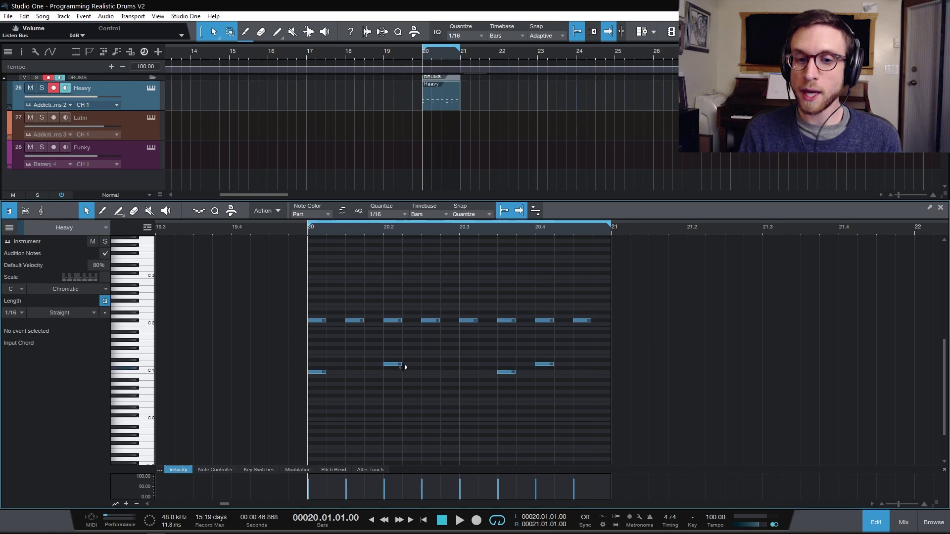
Step: Listen to the pattern, then try a half-time version with a single D1 snare on beat 3
key(space)
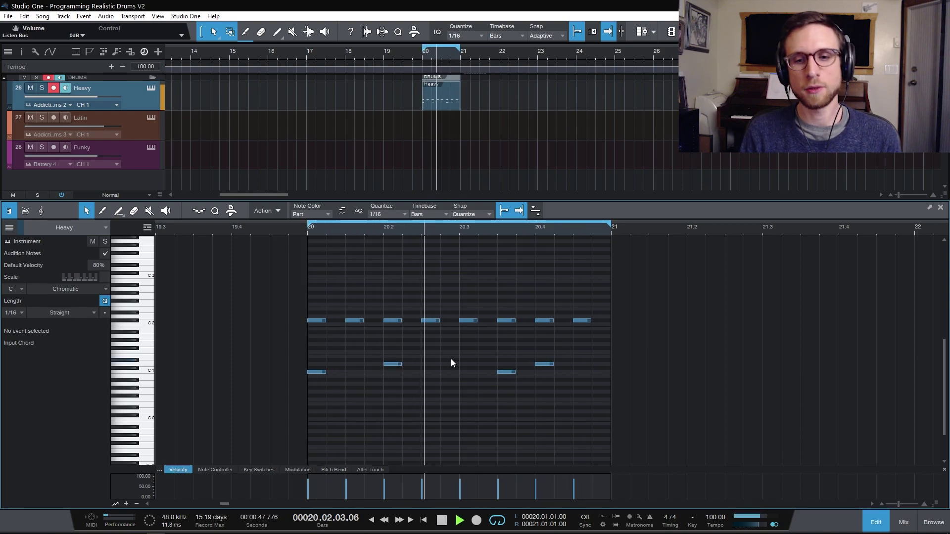
key(space)
drag(546, 364, 468, 366)
key(space)
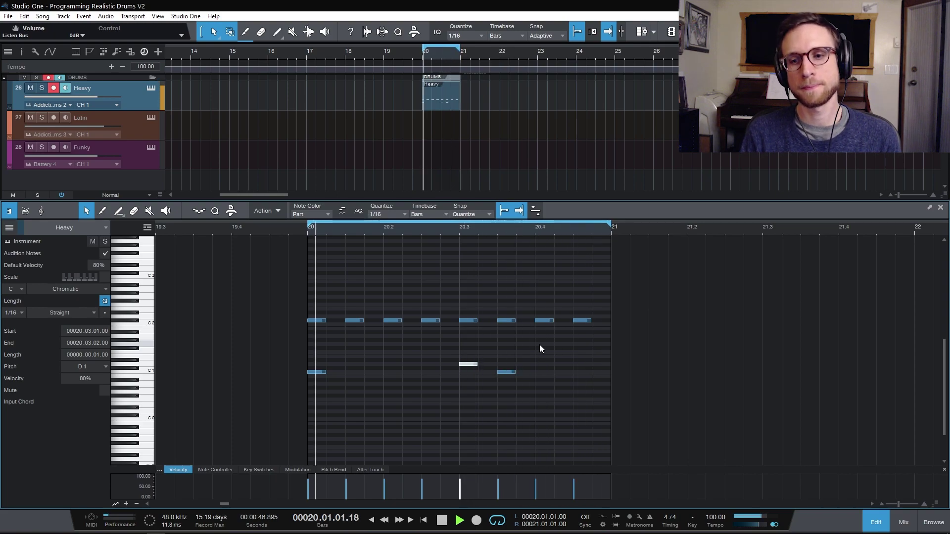
key(space)
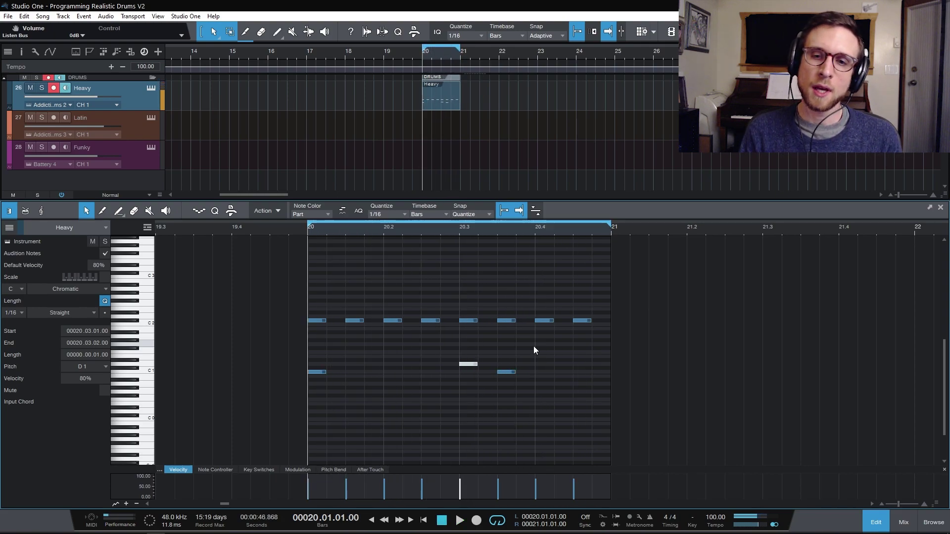
click(444, 343)
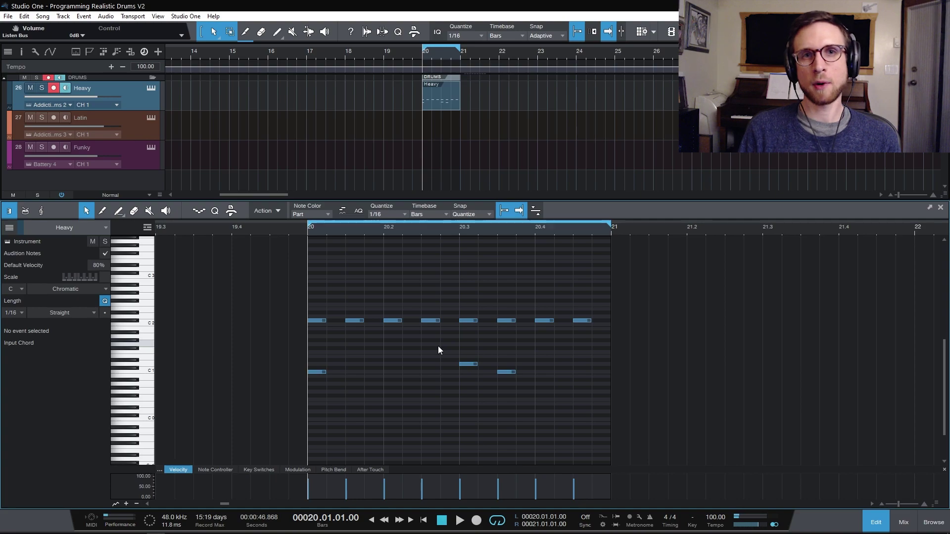
key(ctrl+z)
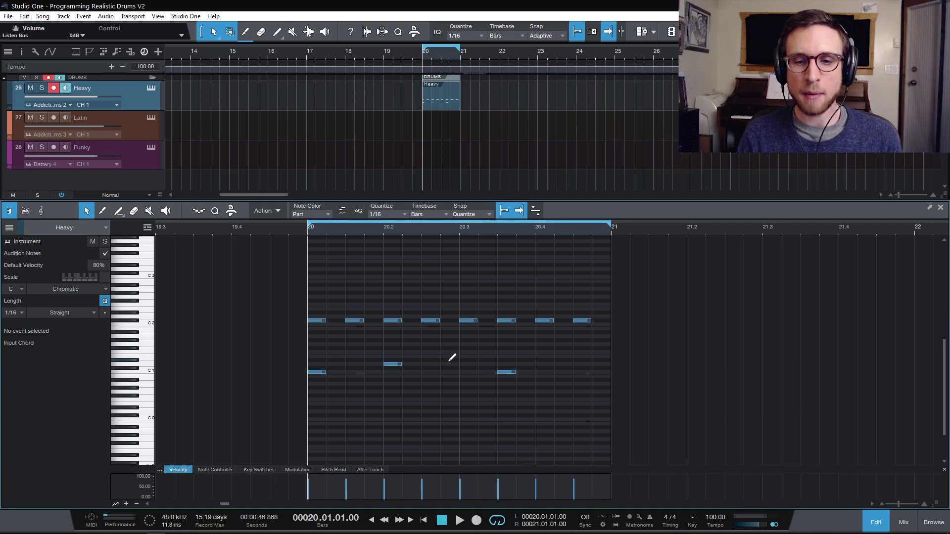
Step: Put D1 snares on all four off-beat eighth notes, rearrange the C1 kicks around them and listen to the bar
drag(364, 351, 570, 365)
drag(392, 366, 434, 363)
click(373, 366)
drag(514, 364, 571, 363)
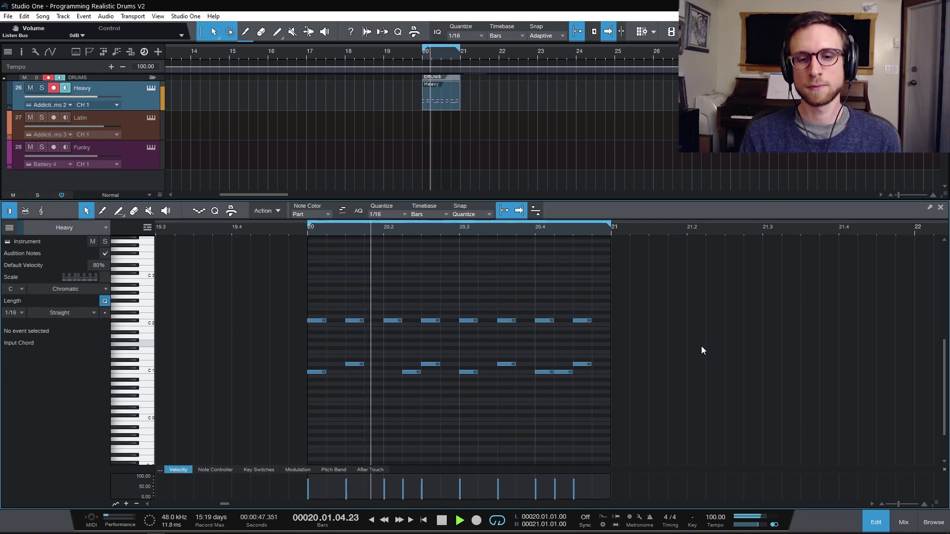
key(space)
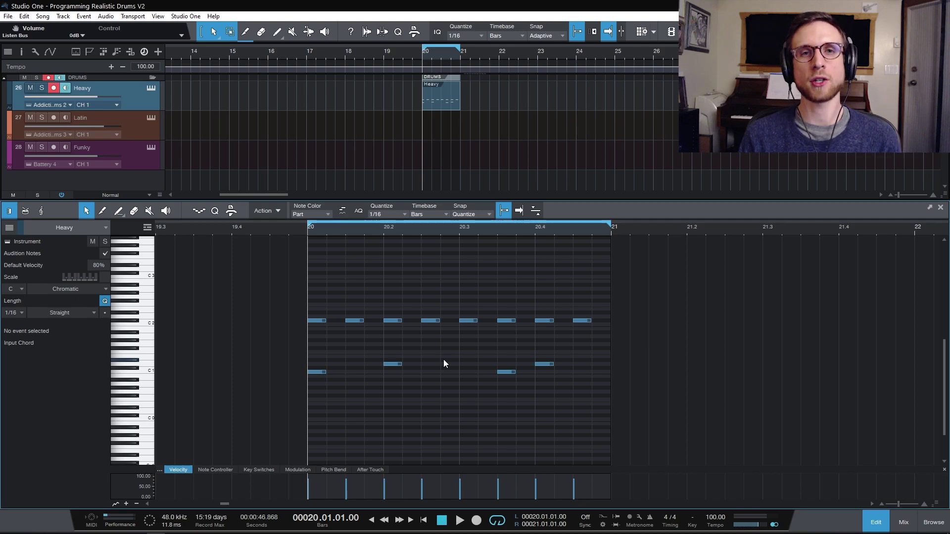
Step: Move the beat 2 snare one sixteenth earlier, to 20.1.4, and listen to the pattern
drag(399, 365, 380, 364)
key(space)
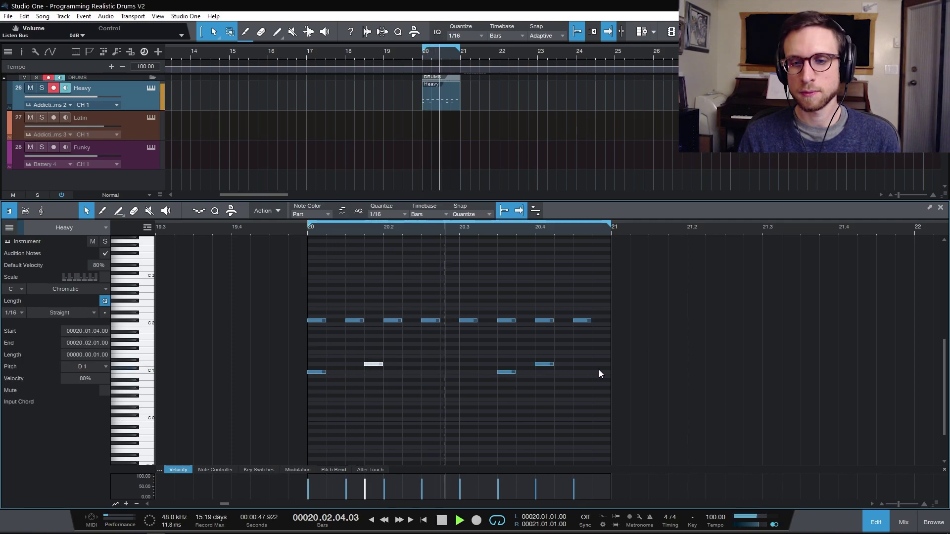
key(space)
Step: Listen to the pattern with the first D1 snare one sixteenth after beat 2, then with that snare removed
double_click(411, 364)
click(453, 348)
key(space)
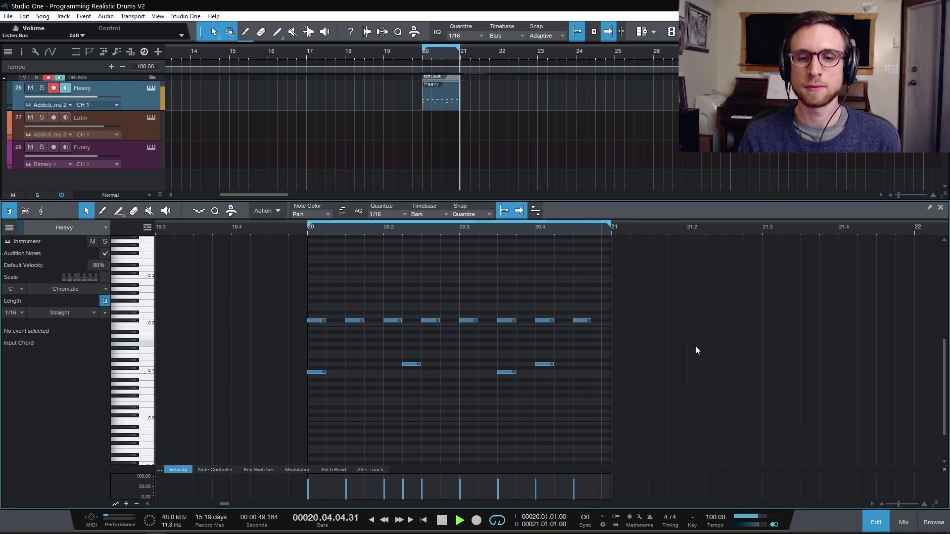
double_click(415, 364)
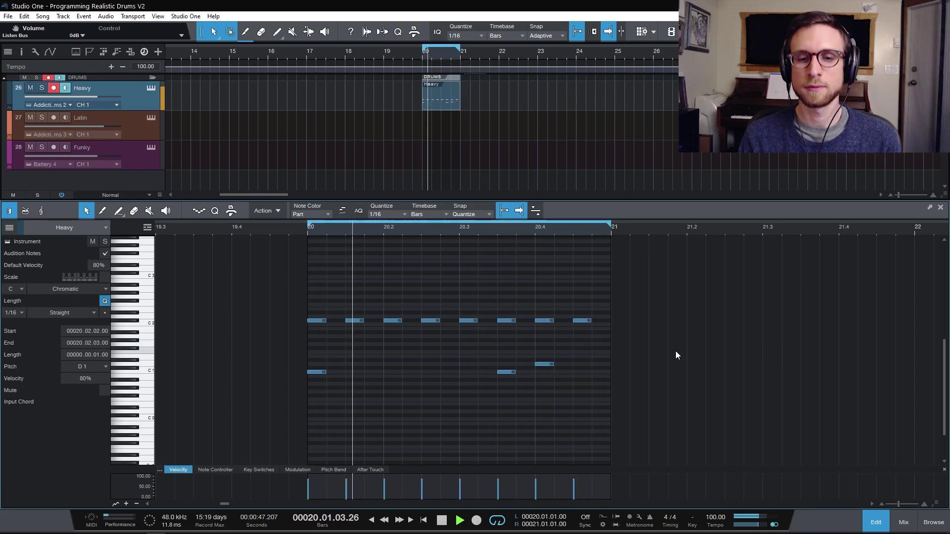
key(space)
Step: Place D1 snares one sixteenth before and one sixteenth after beat 2, and play the bar
double_click(411, 364)
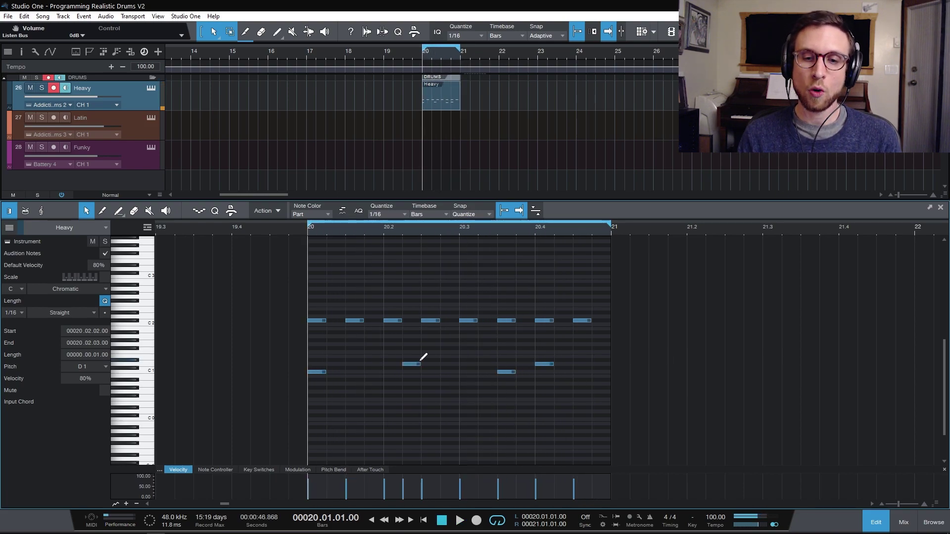
mouse_move(414, 366)
mouse_down()
mouse_move(376, 366)
mouse_move(414, 364)
mouse_up()
key(space)
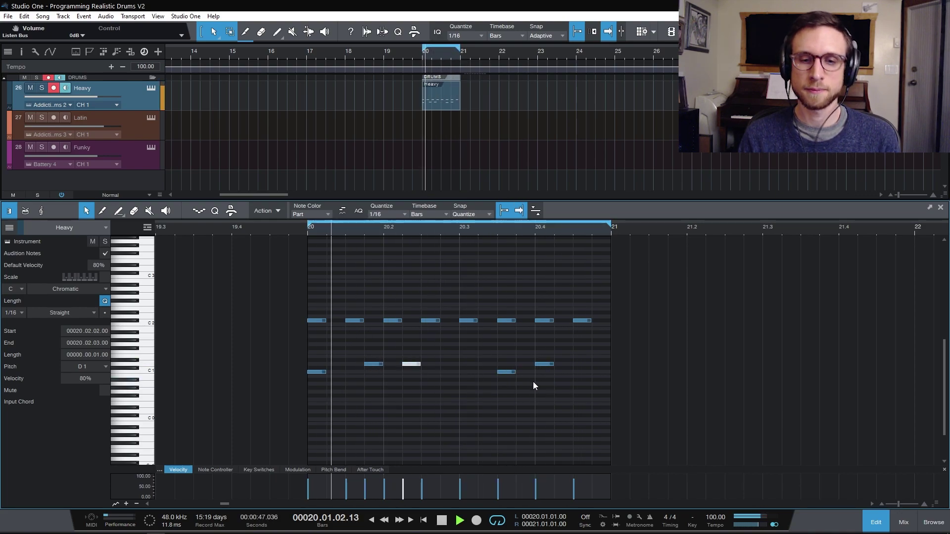
key(space)
Step: Try D1 snares on beat 2 and at 20.2.4, play the bar, then delete the extra snare at 20.2.4
drag(378, 365, 446, 363)
key(space)
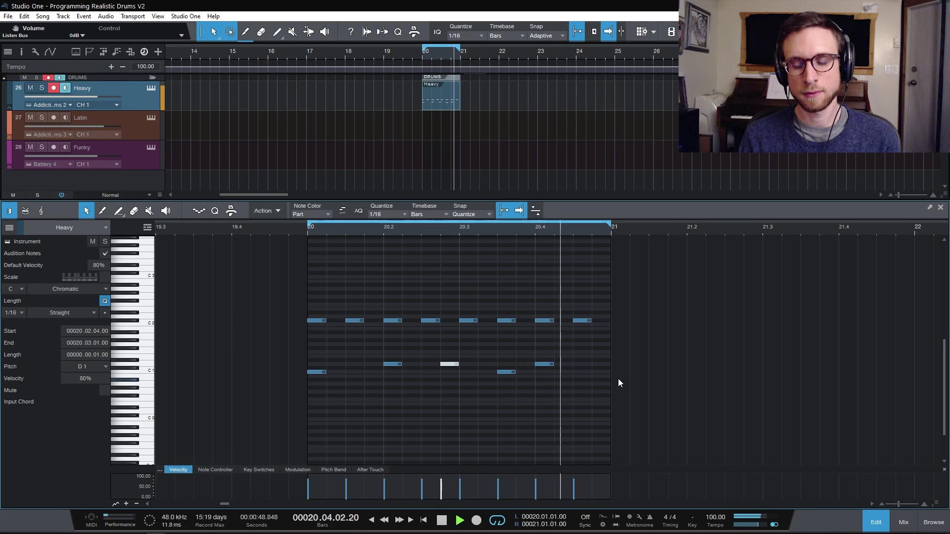
key(space)
click(433, 349)
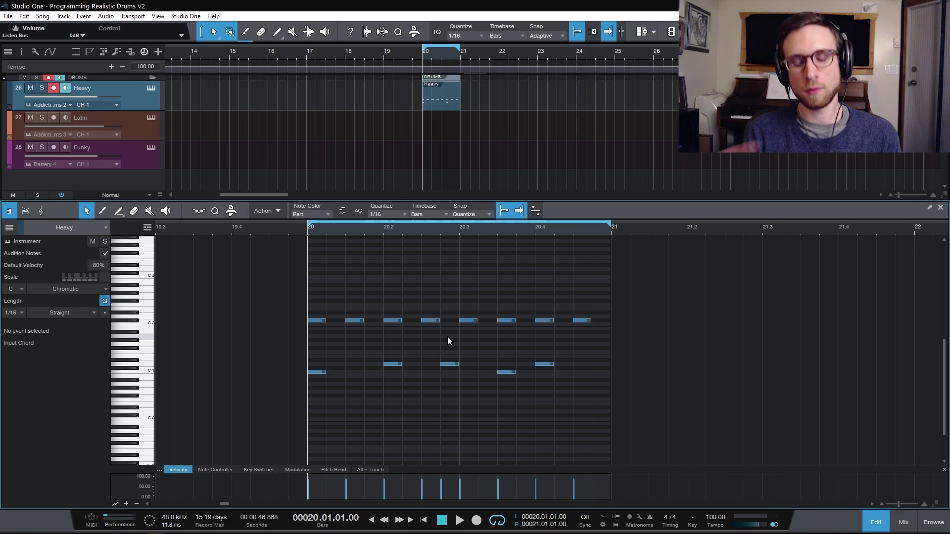
double_click(449, 364)
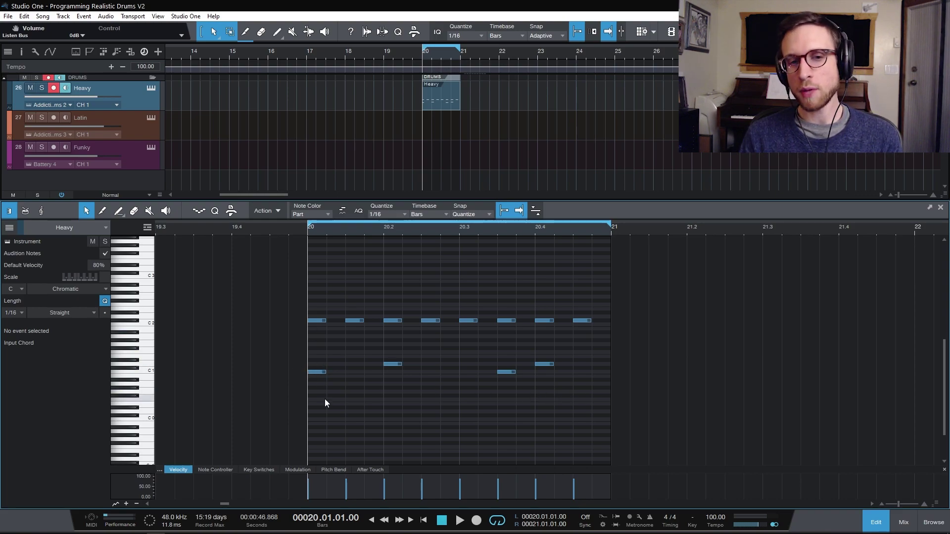
Step: Remove the C1 kick from the off-beat of beat 3 and play the bar with only the beat 1 kick
click(513, 372)
drag(517, 374, 554, 323)
key(space)
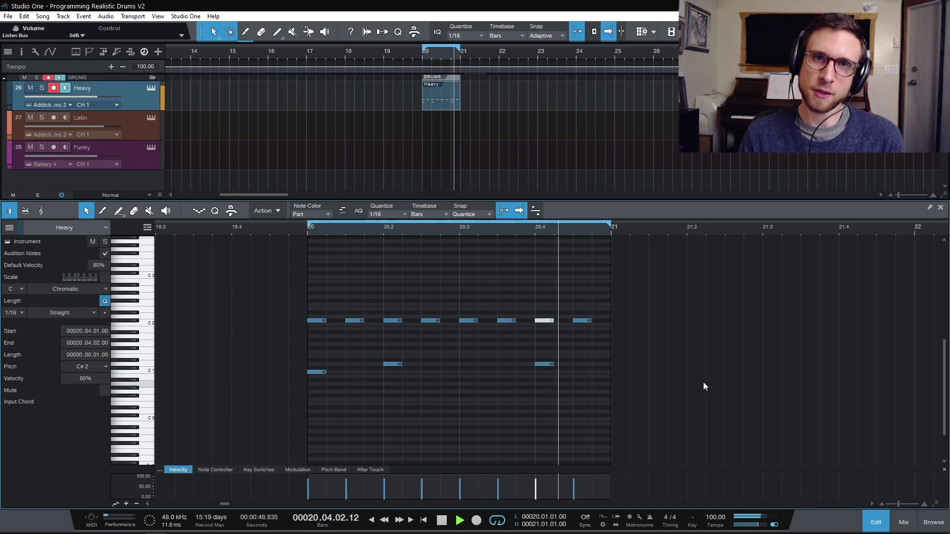
key(space)
Step: Move the C1 kick from beat 1 to the off-beat eighth at 20.1.3 and play the pattern
click(324, 396)
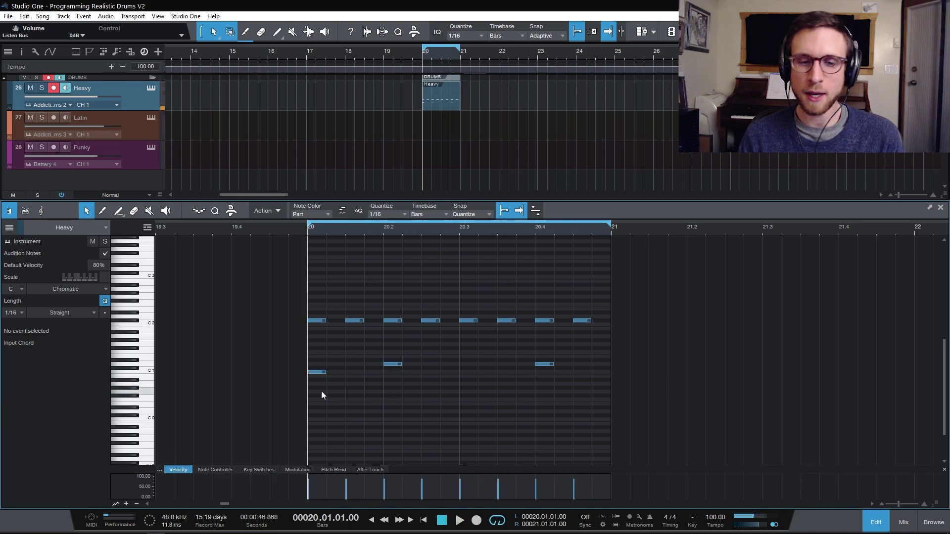
drag(317, 372, 354, 372)
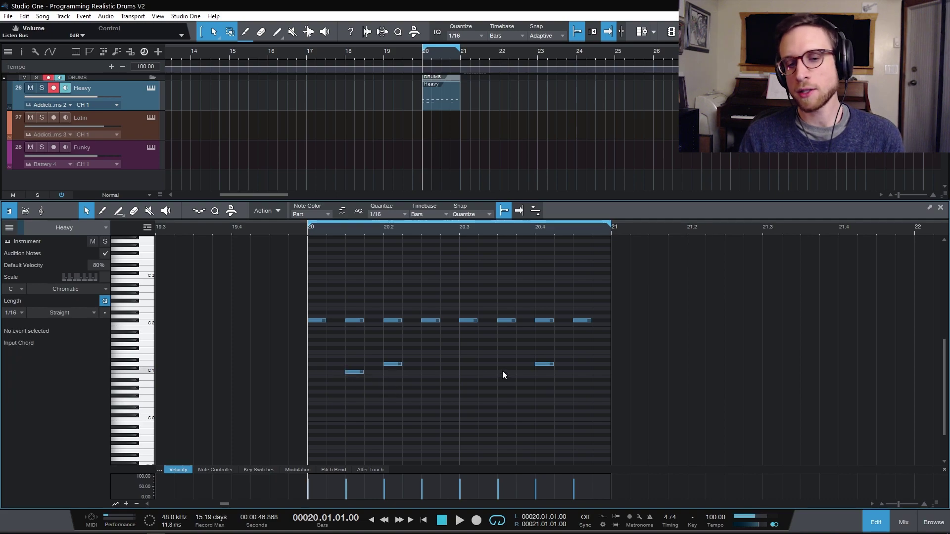
key(space)
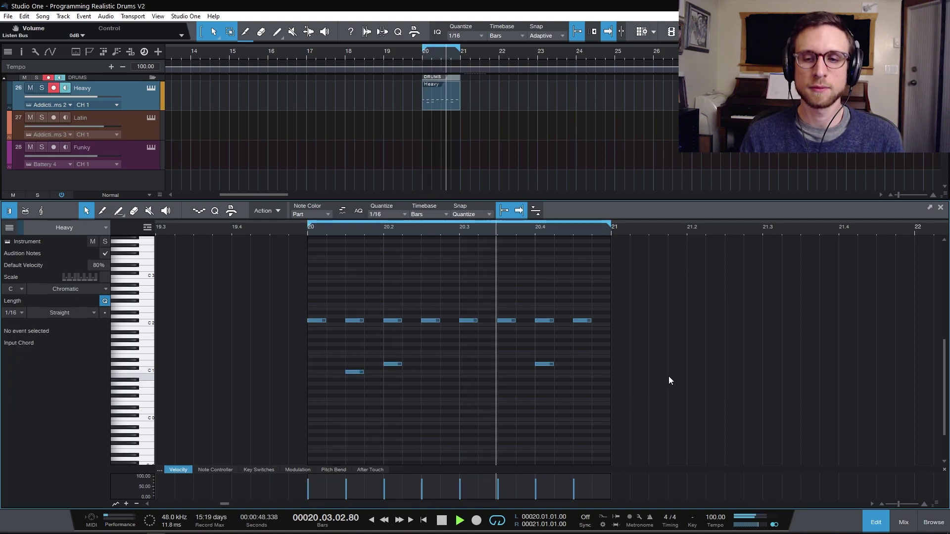
key(space)
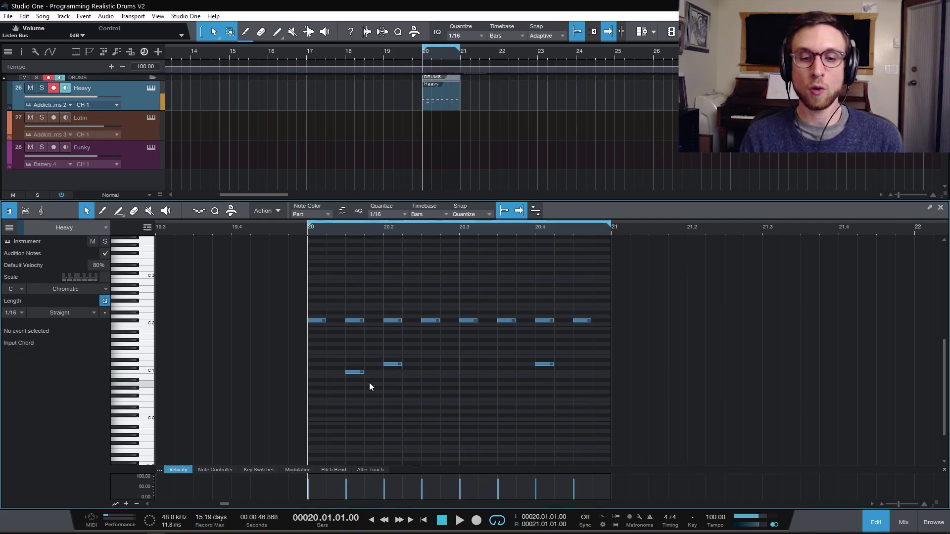
Step: Place the C1 kicks directly under the snares on beats 2 and 4, and listen to the result
drag(349, 372, 554, 372)
key(space)
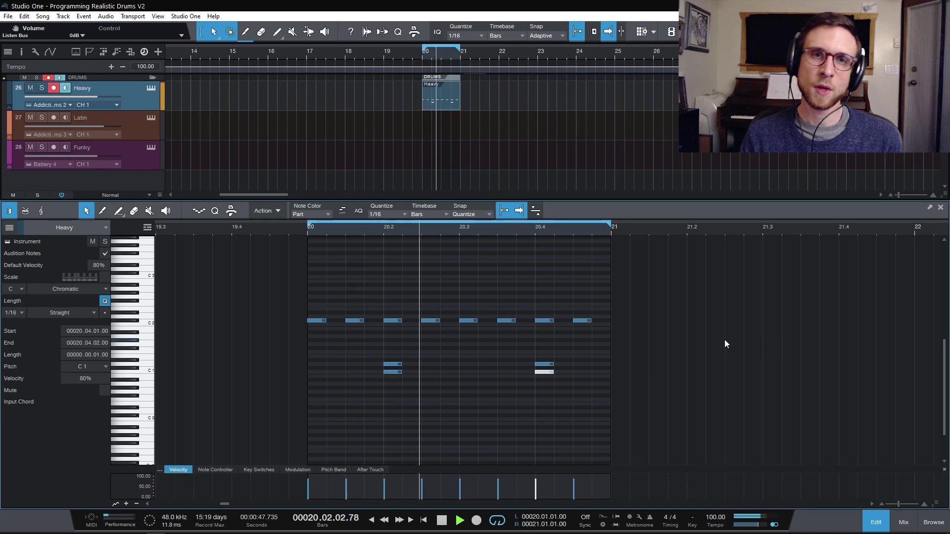
key(space)
Step: Rearrange the C1 kicks to beat 1, 20.2.4, 20.3.3 and 20.4.3 around the snares, and play the bar
click(475, 410)
drag(394, 372, 325, 374)
click(308, 359)
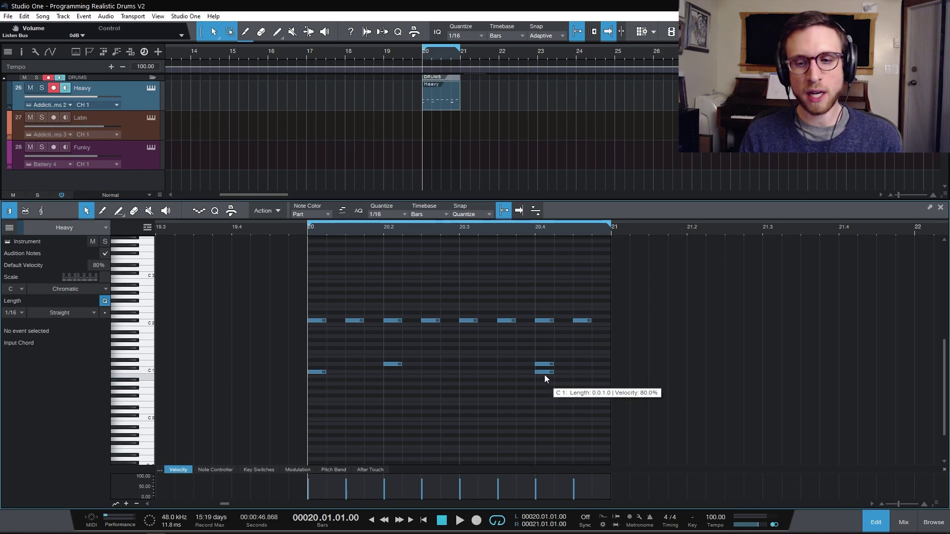
drag(545, 373, 584, 374)
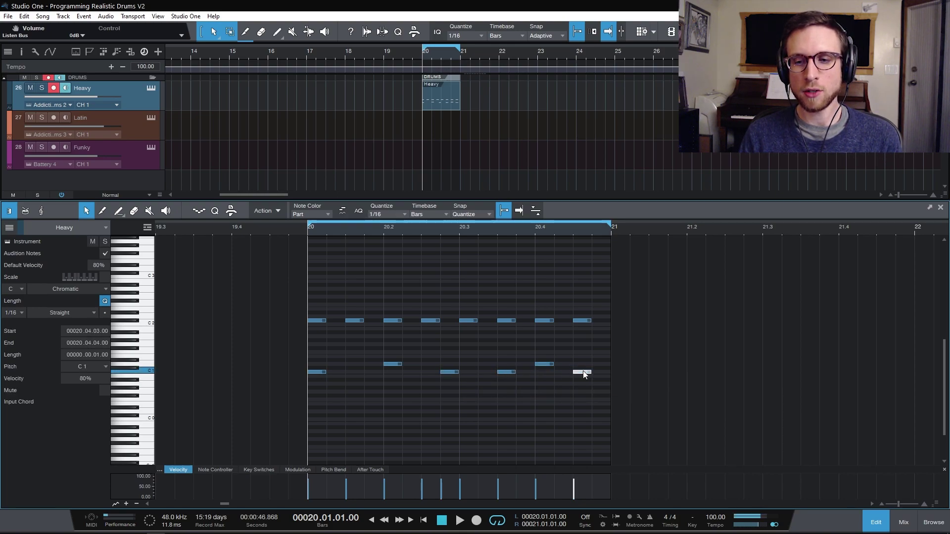
key(space)
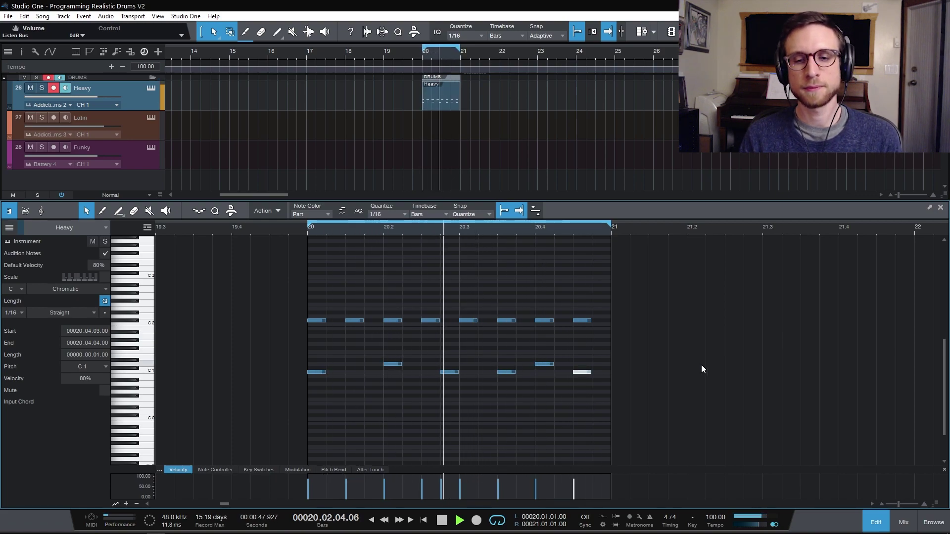
key(space)
Step: Add a C1 kick at 20.2.3, shift the last two kicks to 20.4.2 and 20.4.4, and play the pattern
click(430, 372)
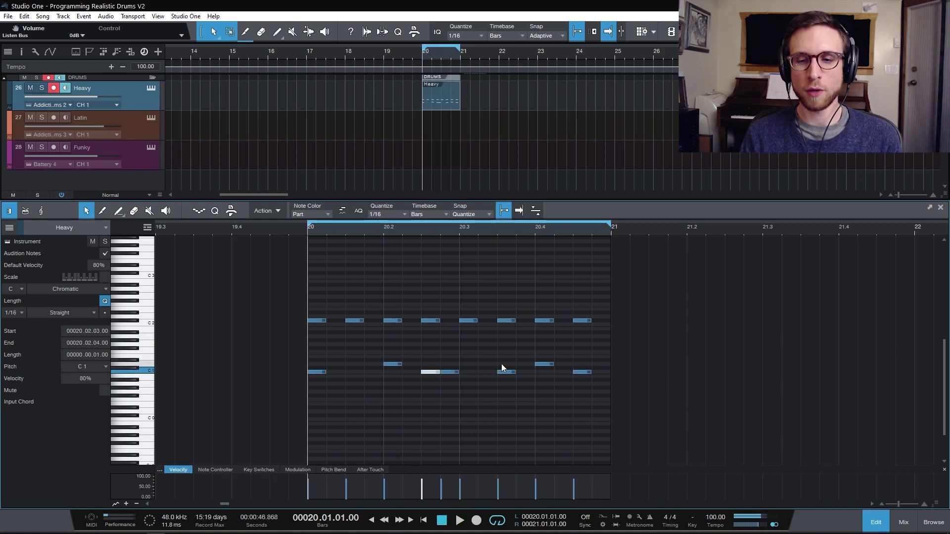
drag(509, 372, 562, 376)
click(596, 373)
key(space)
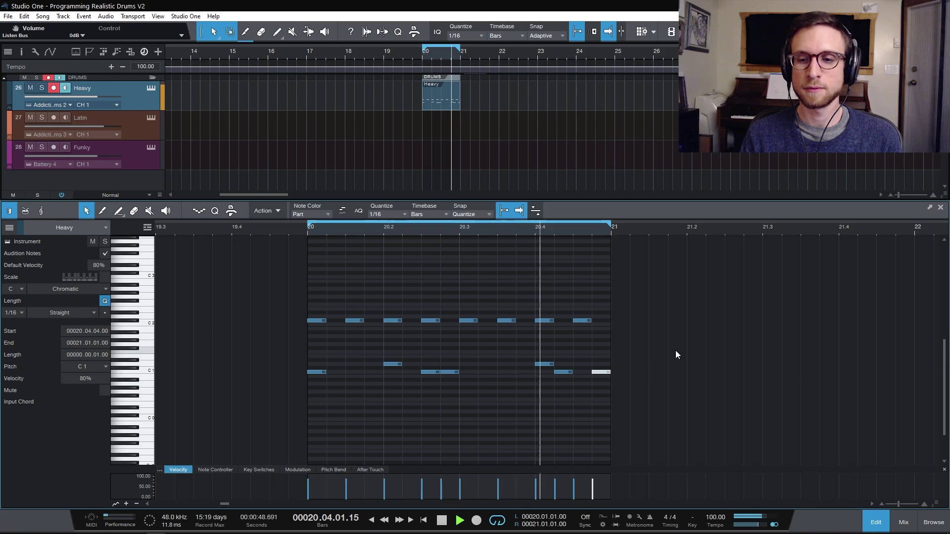
Step: Shift the two middle C1 kicks to 20.1.4 and 20.2.2, either side of the first snare, and play the pattern
key(space)
drag(433, 372, 410, 375)
key(space)
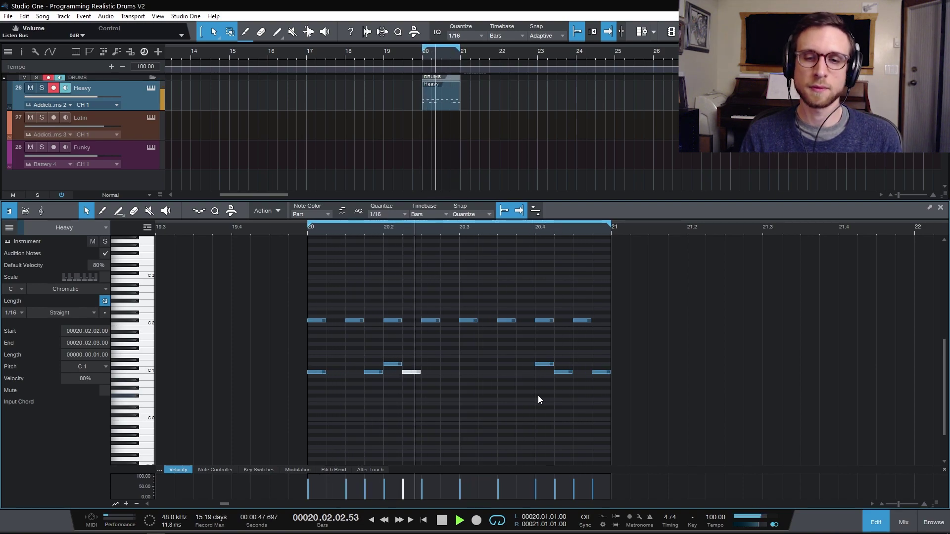
key(space)
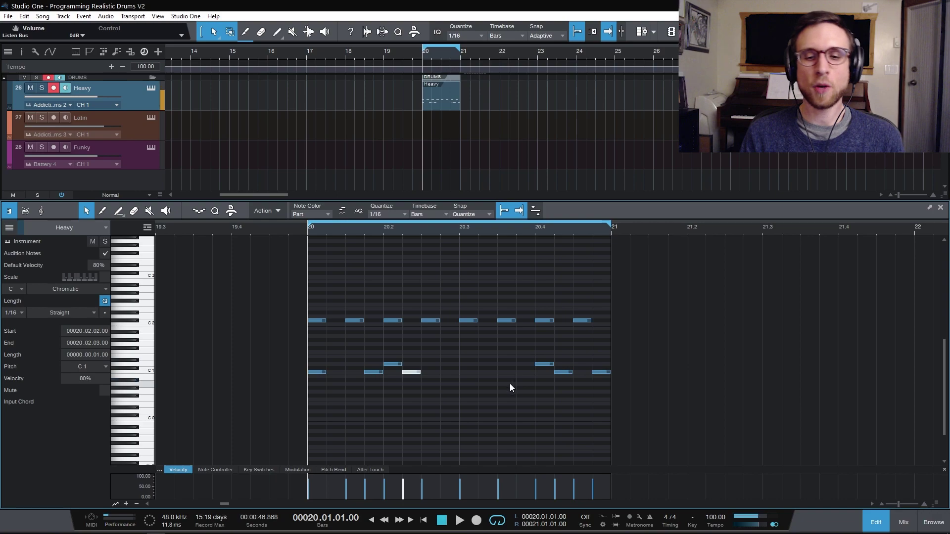
click(470, 387)
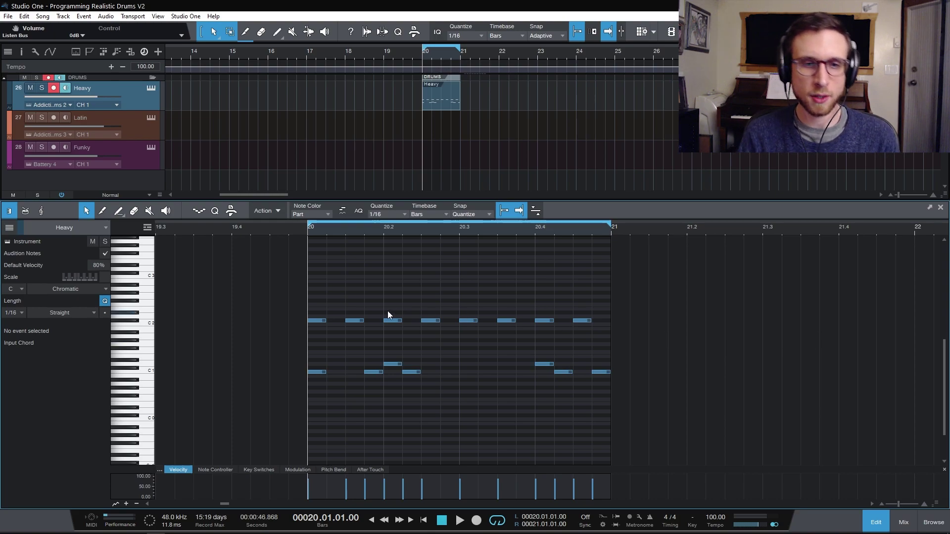
Step: Try the beat 1 cymbal note at A#1 in place of its eighth-note row's pitch, and play the bar
drag(311, 323, 312, 334)
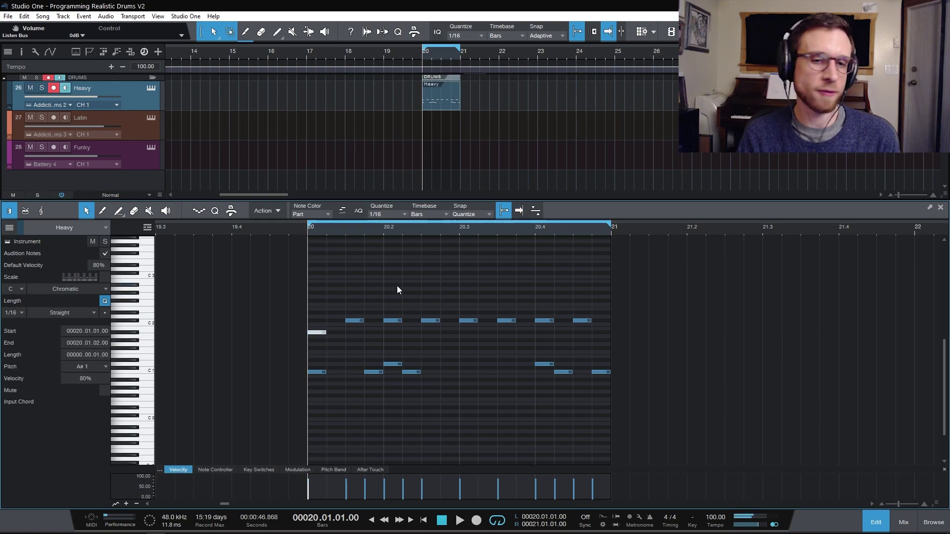
click(453, 272)
key(space)
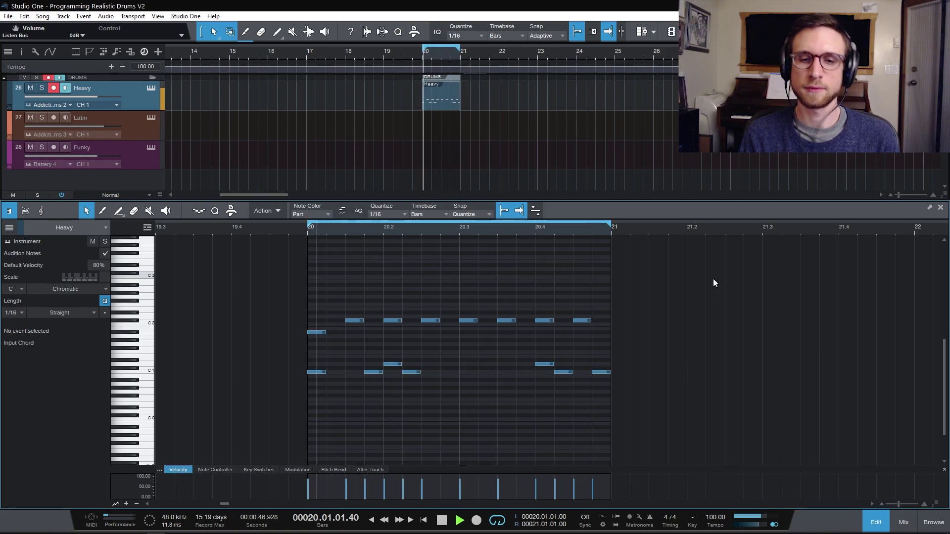
key(space)
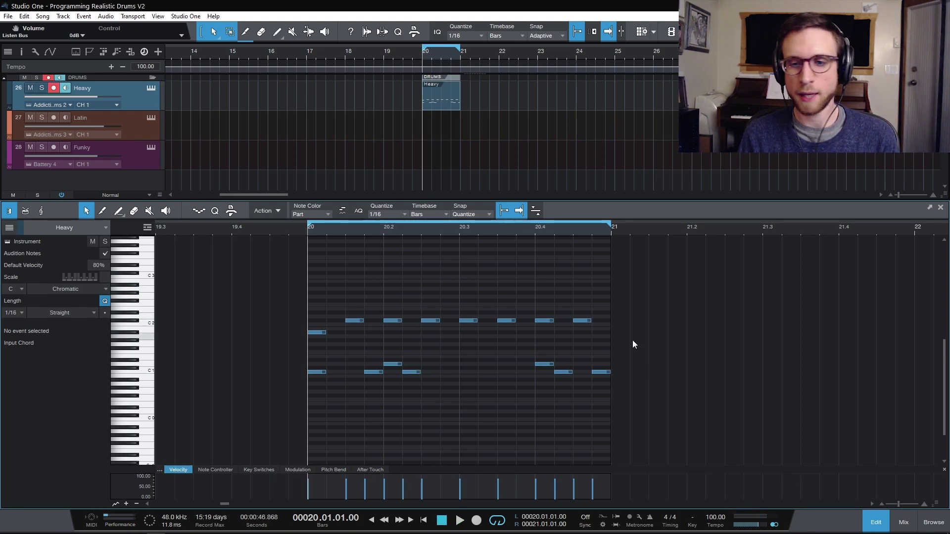
Step: Try an extra A#1 accent at 20.2.2 above the C1 kick, and play the pattern
click(412, 333)
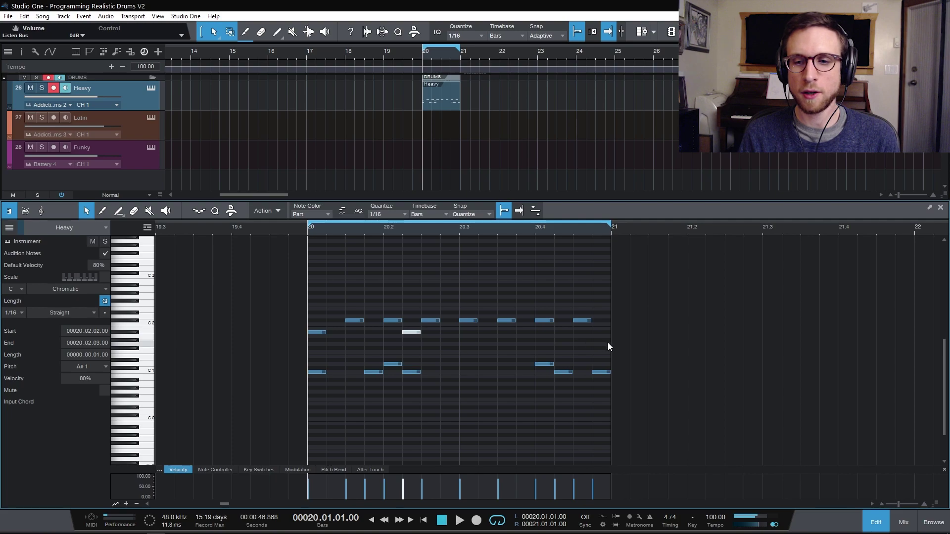
key(space)
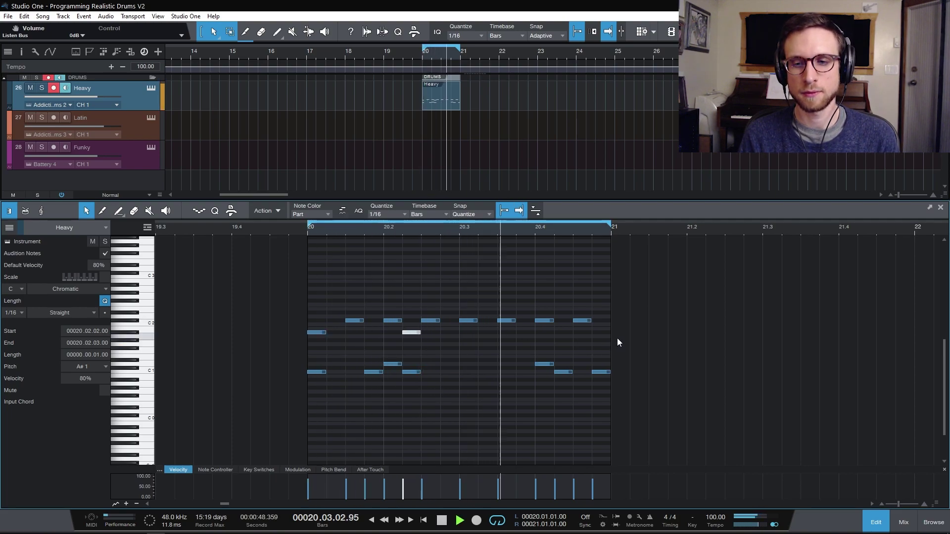
key(space)
click(516, 287)
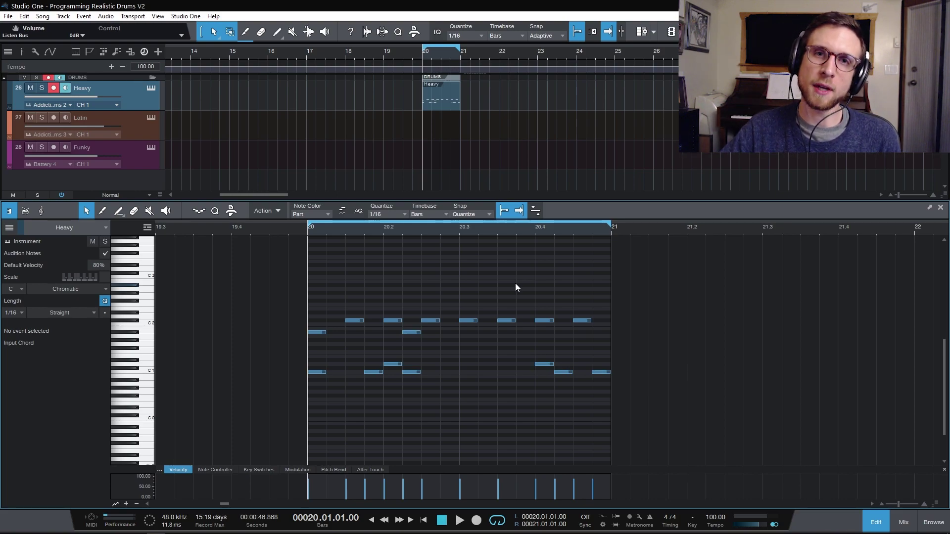
Step: Delete the A#1 accent at 20.2.2 and put all eight eighth-note cymbal hits on C3
click(404, 333)
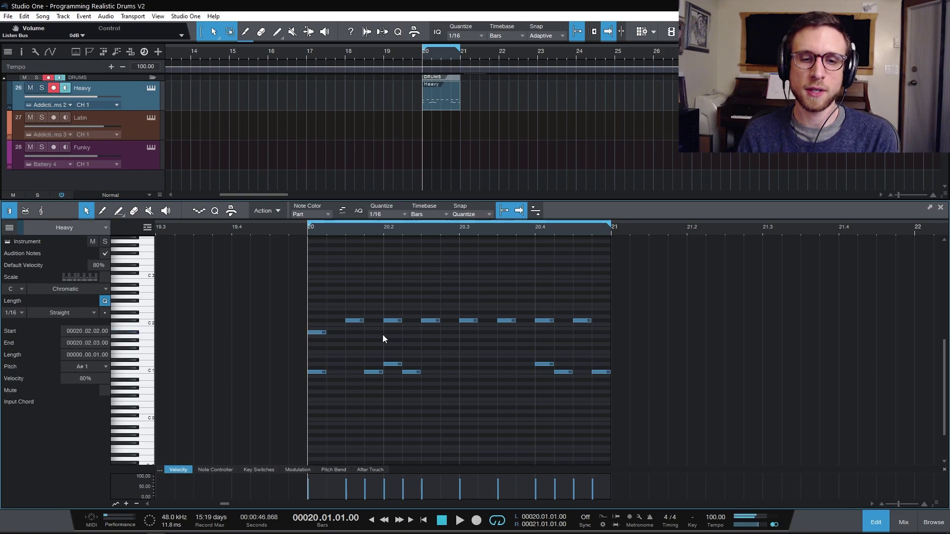
drag(316, 335, 596, 328)
key(Up)
key(Up)
key(Up)
key(Up)
key(Up)
key(Up)
key(Up)
key(Up)
key(Up)
key(Up)
key(Up)
Step: Lower the velocity of the eight C3 notes to about 36% and play the bar
click(323, 264)
drag(324, 266, 770, 296)
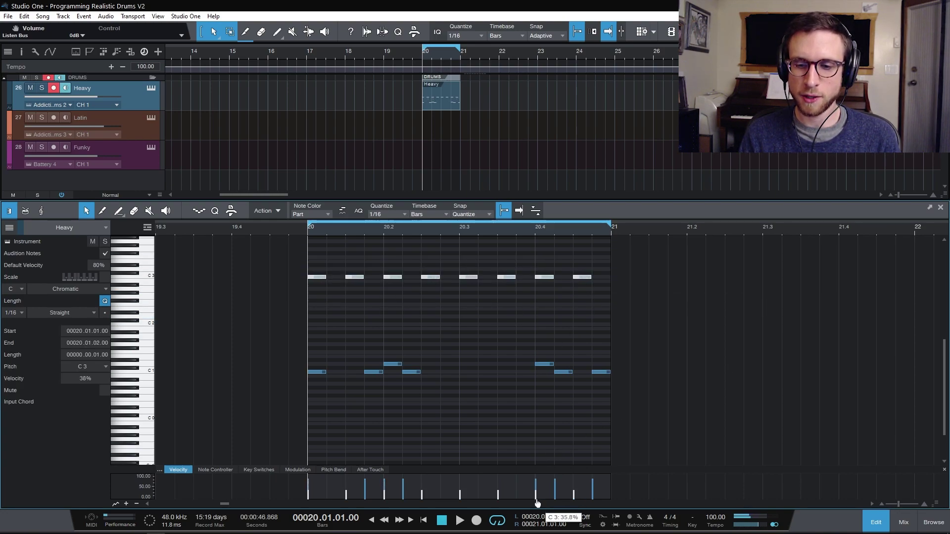
click(663, 336)
key(space)
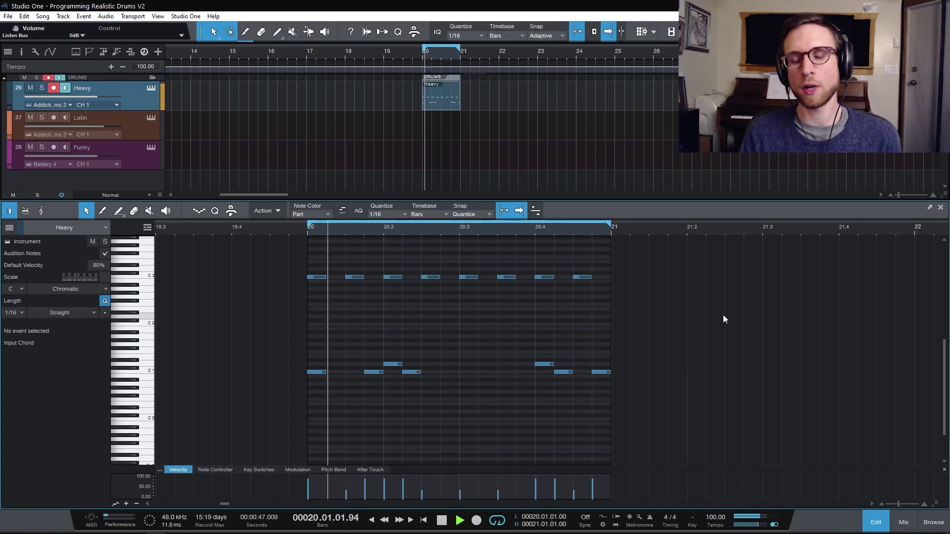
key(space)
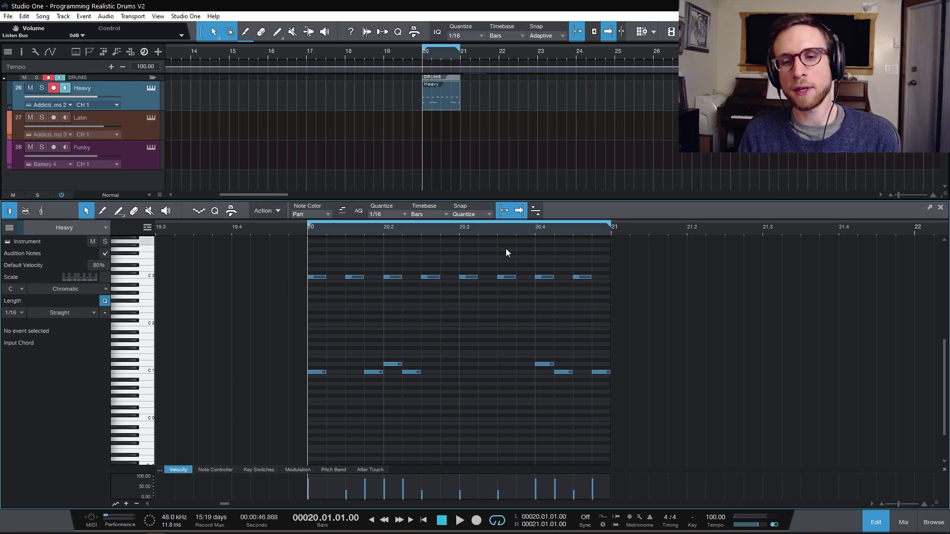
Step: Transpose the eight C3 eighth notes up to G3 and play the pattern
drag(602, 268, 177, 313)
key(Up)
key(Up)
key(Up)
key(Up)
key(Up)
key(Up)
key(Up)
key(space)
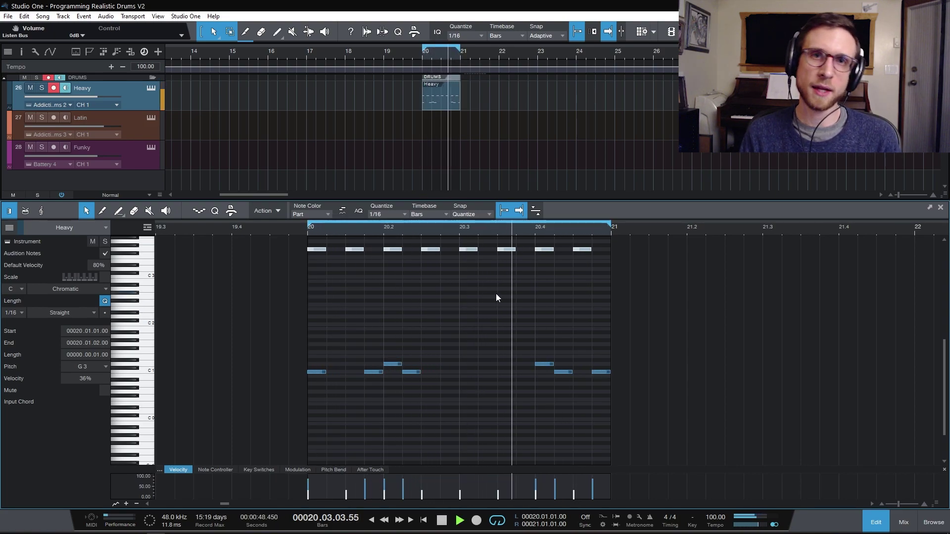
key(space)
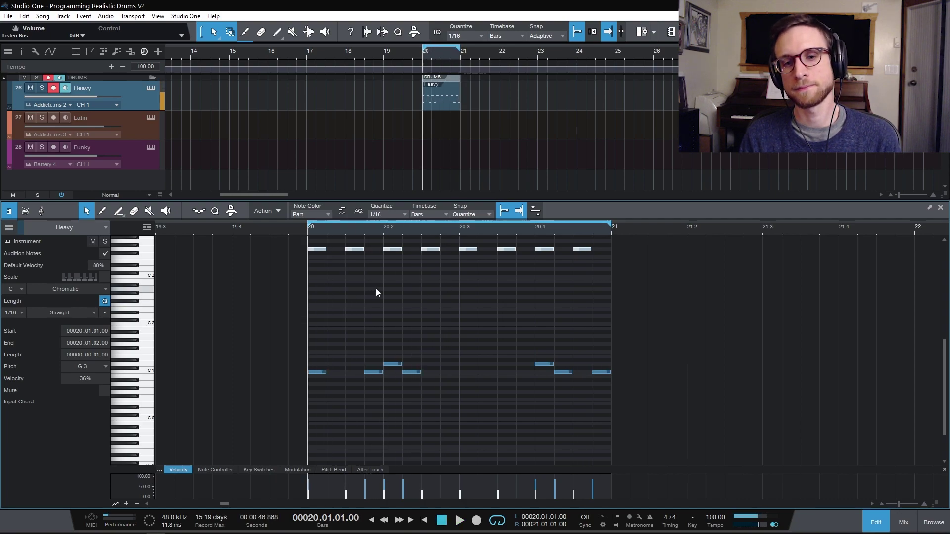
click(373, 288)
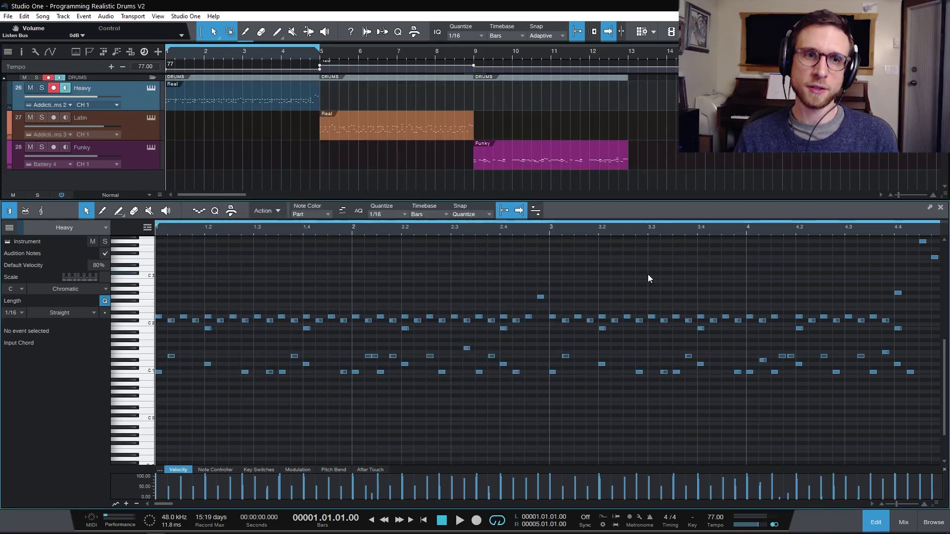
Step: Play the four-bar Real pattern on the Heavy track from bar 1
key(space)
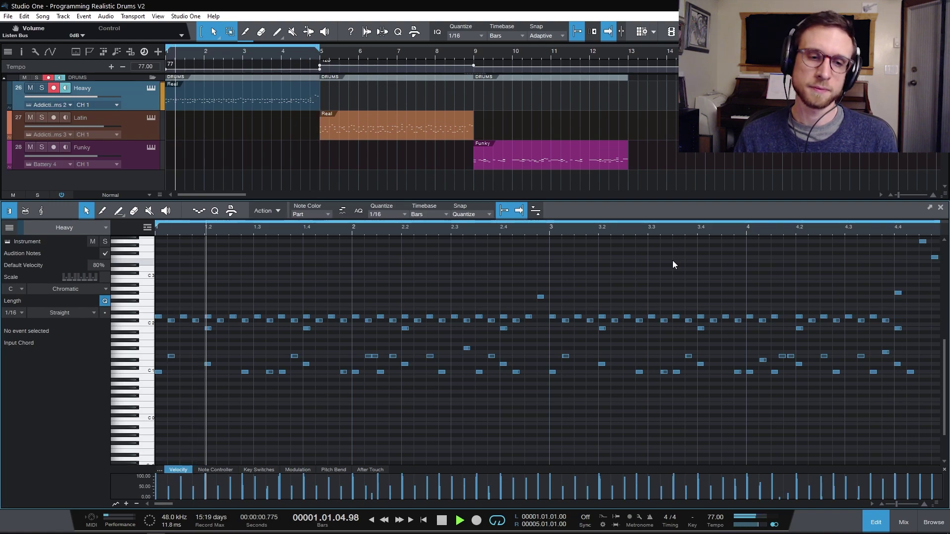
key(space)
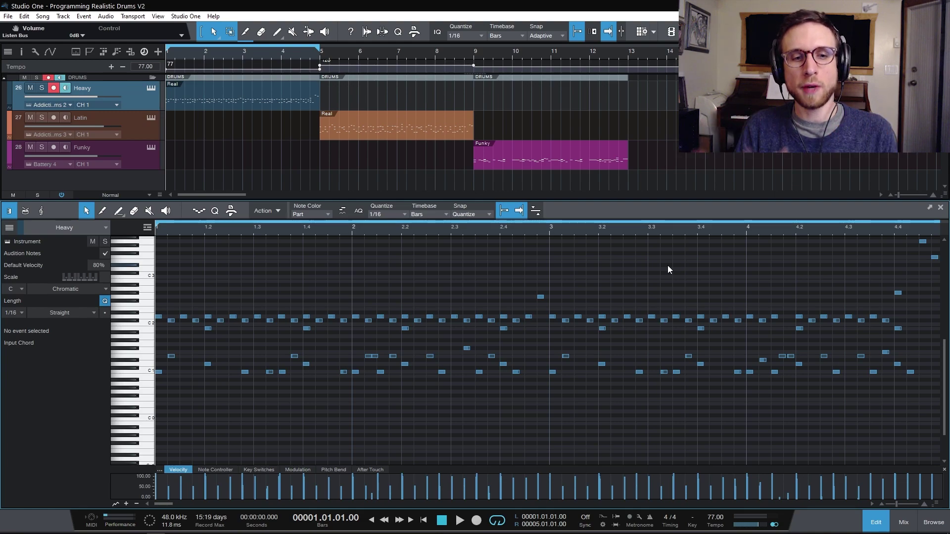
key(space)
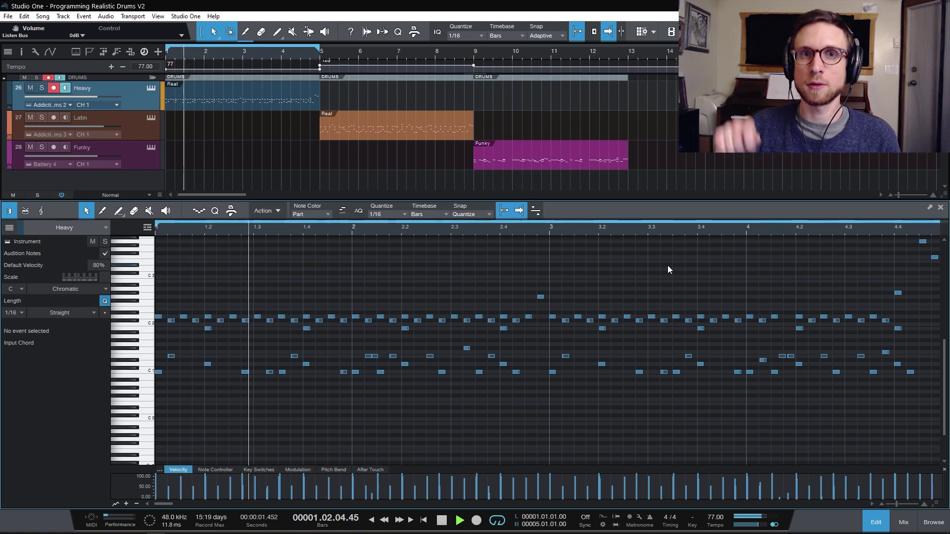
key(space)
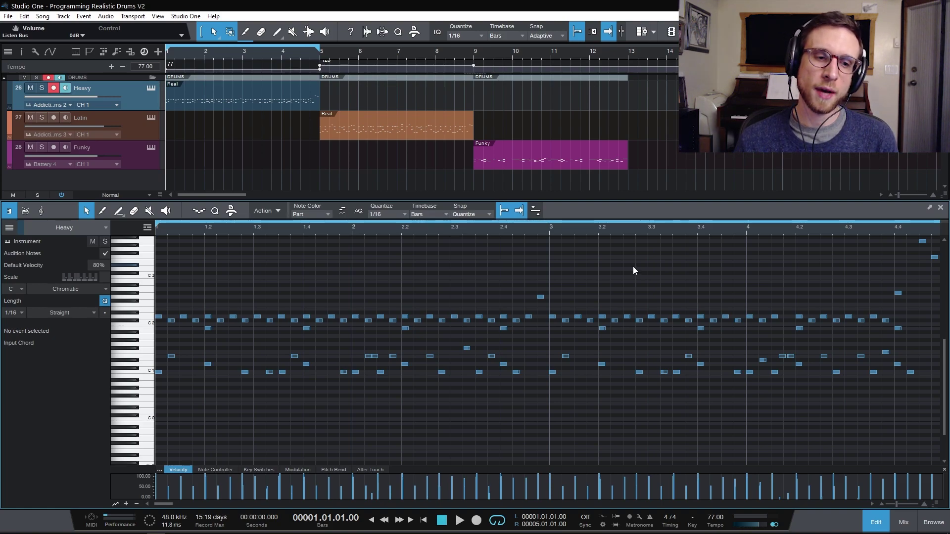
Step: Inspect the timing and velocity of the E1 ghost notes in bars 1 and 2, and play the pattern
mouse_move(169, 362)
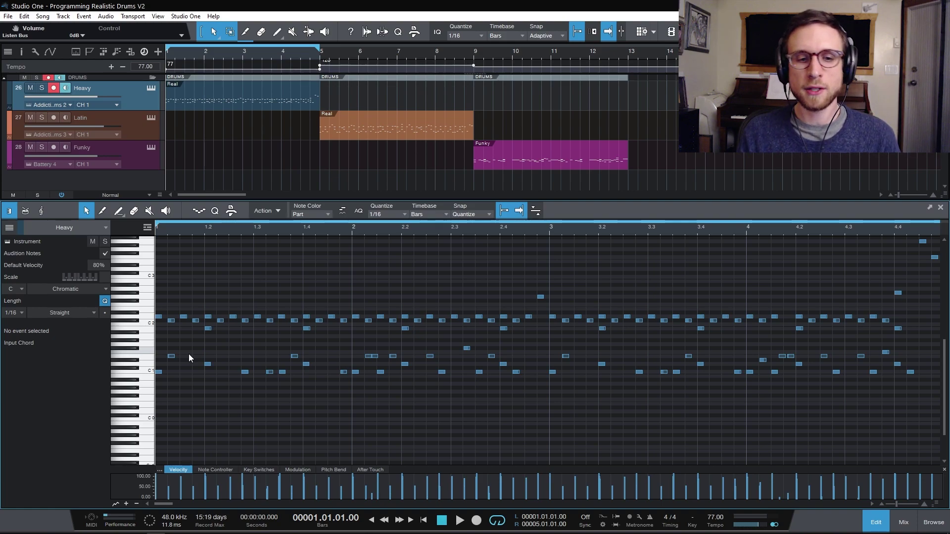
click(171, 356)
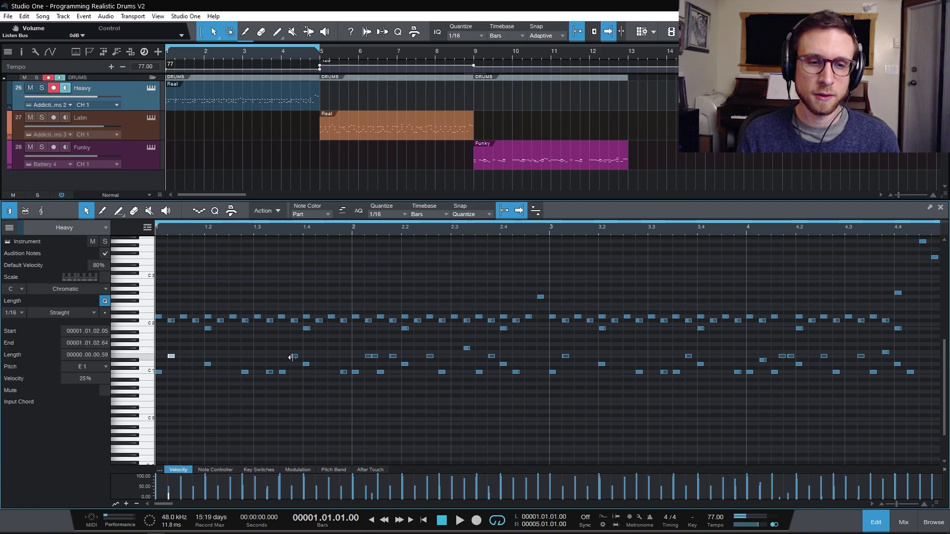
click(375, 356)
click(376, 357)
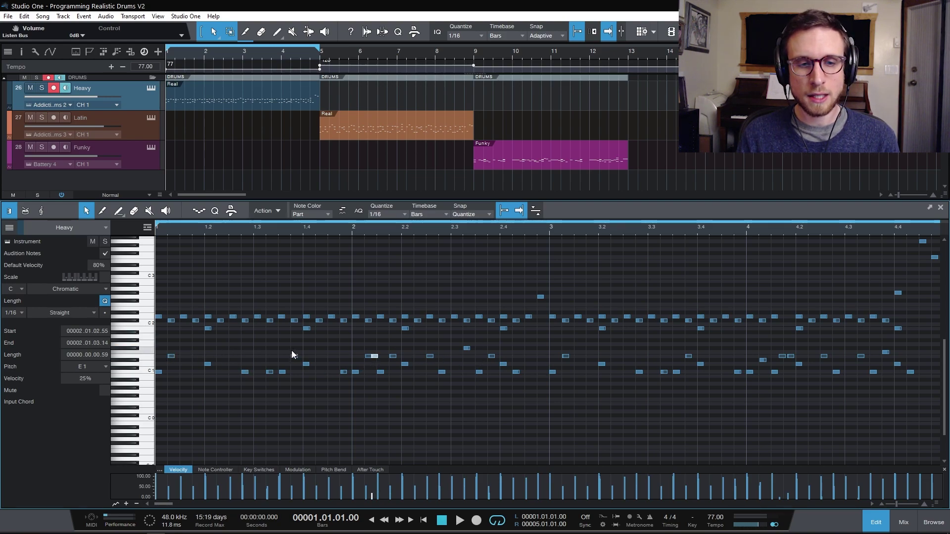
key(space)
click(433, 434)
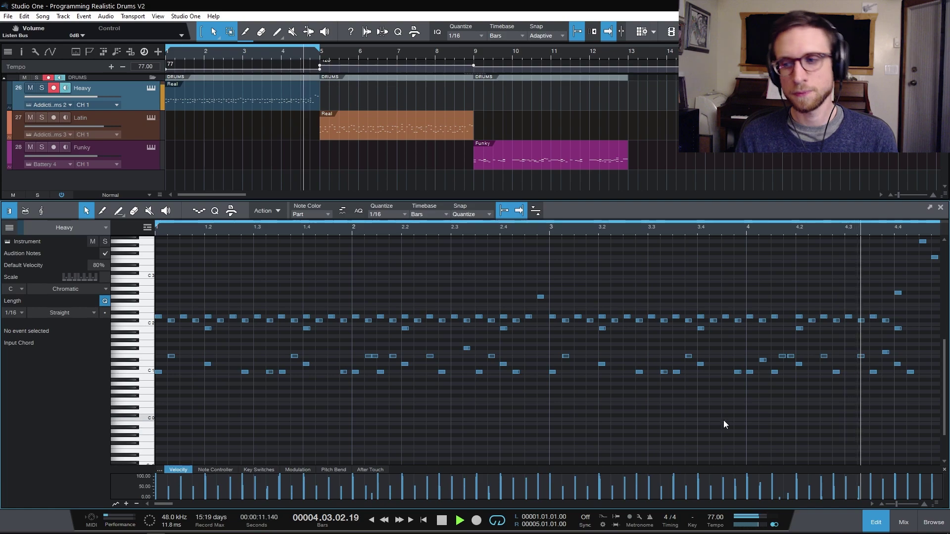
key(space)
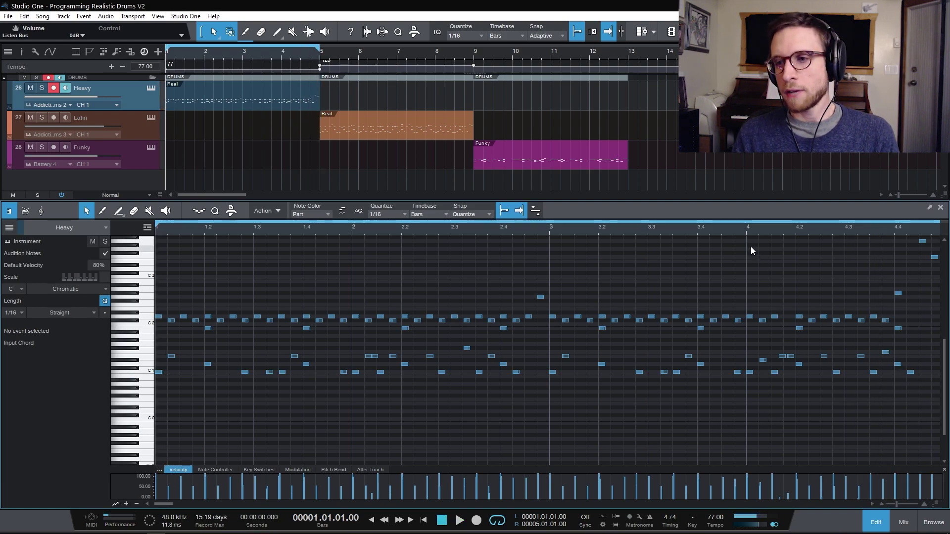
Step: Play the pattern repeatedly from the start of bar 4 to hear its E1 ghost notes before beat 2
click(747, 229)
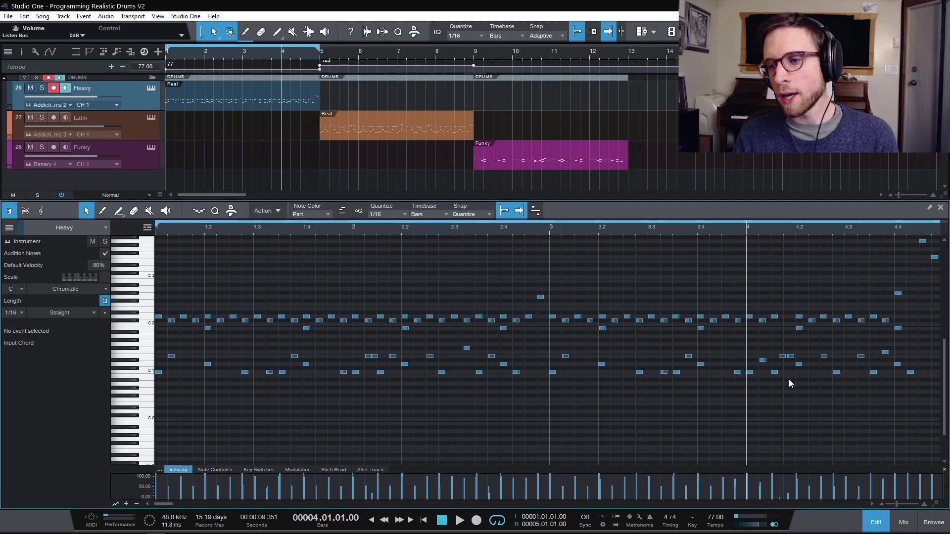
key(space)
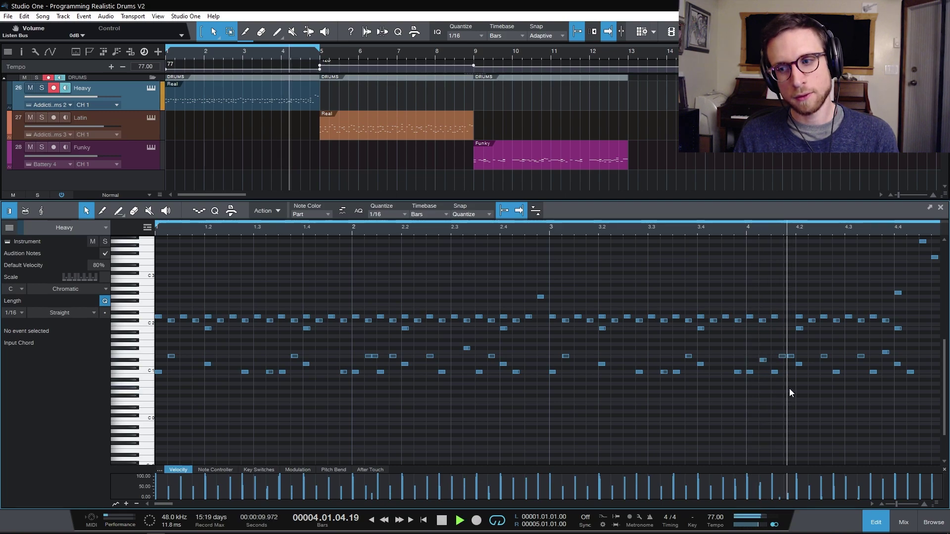
key(space)
key(space)
key(space)
key(space)
key(space)
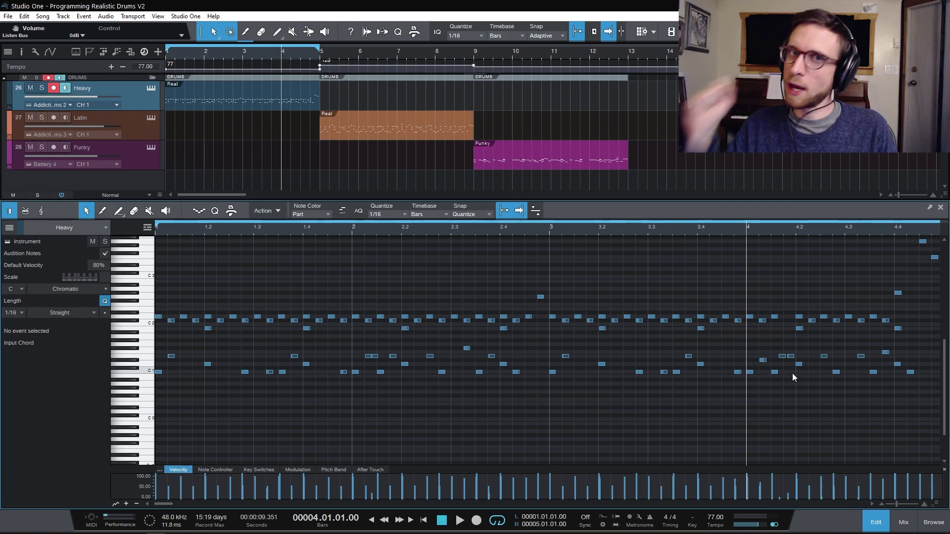
Step: Play the pattern again from bar 1 and inspect the soft C1 kick at 1.3.2
key(space)
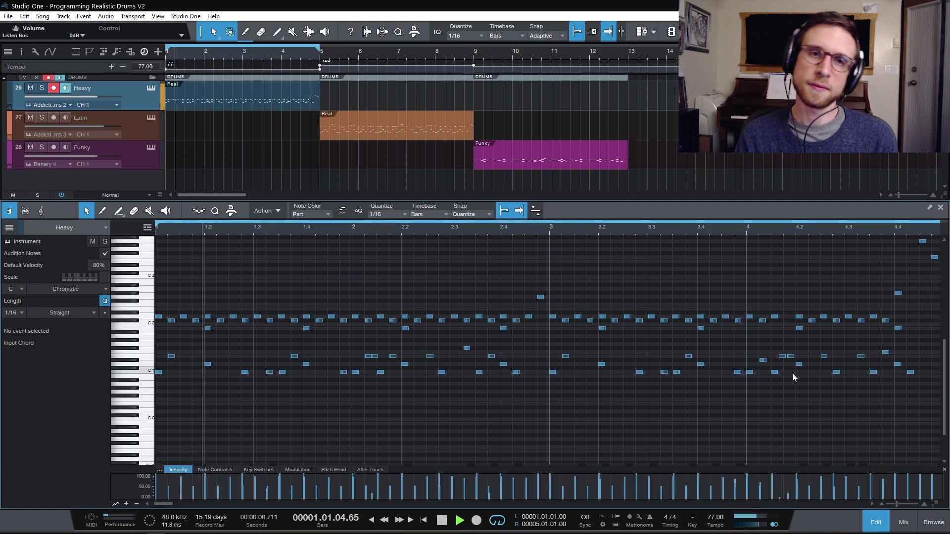
key(space)
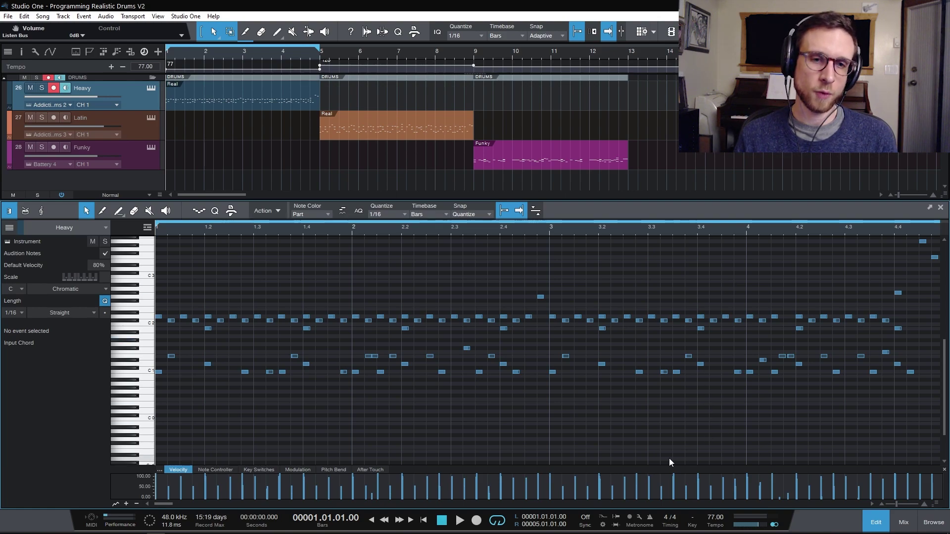
key(space)
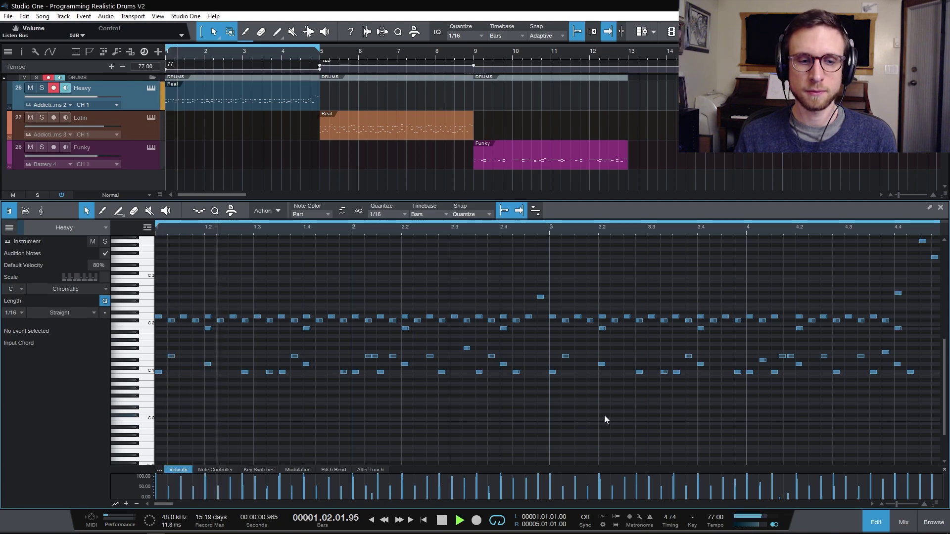
key(space)
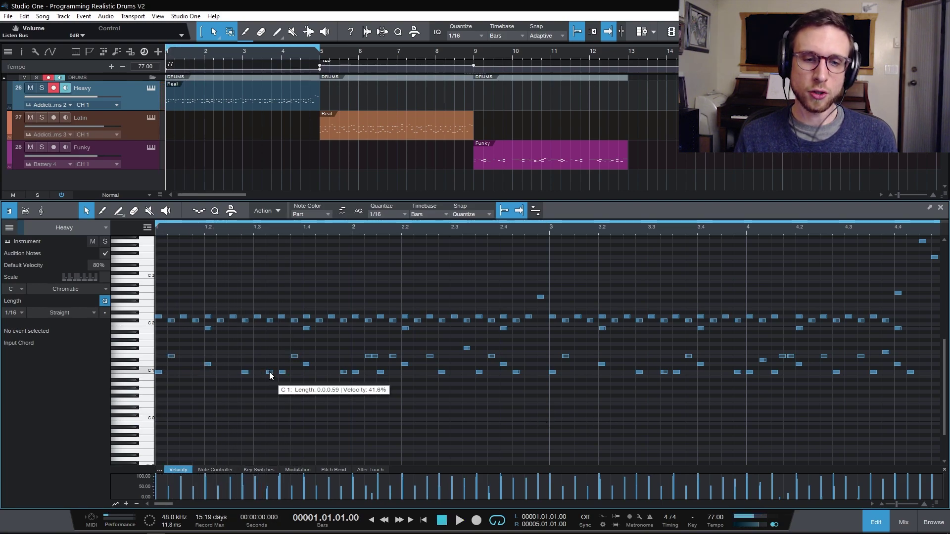
click(273, 373)
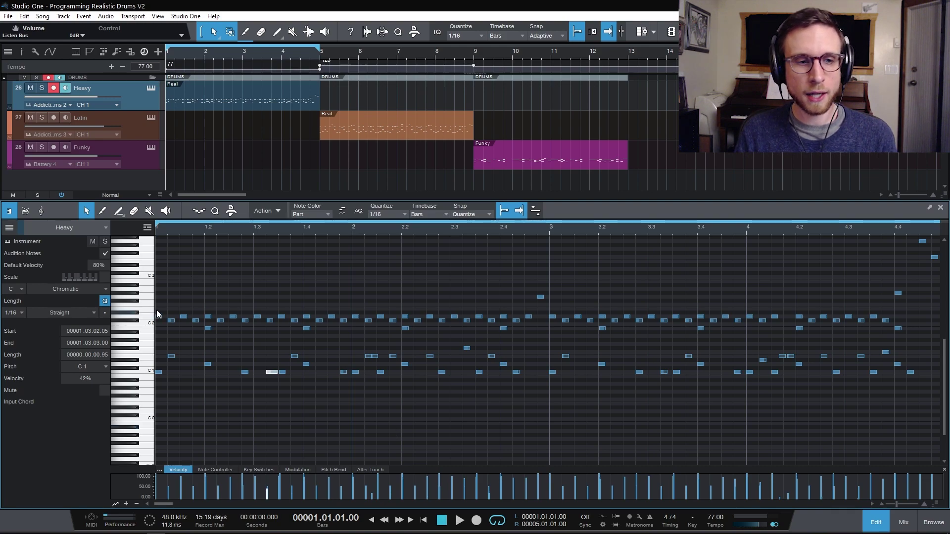
Step: Humanize all the D2 and C#2 notes in the Heavy pattern with a velocity range of -11% to 10%
drag(156, 300, 911, 322)
key(alt+h)
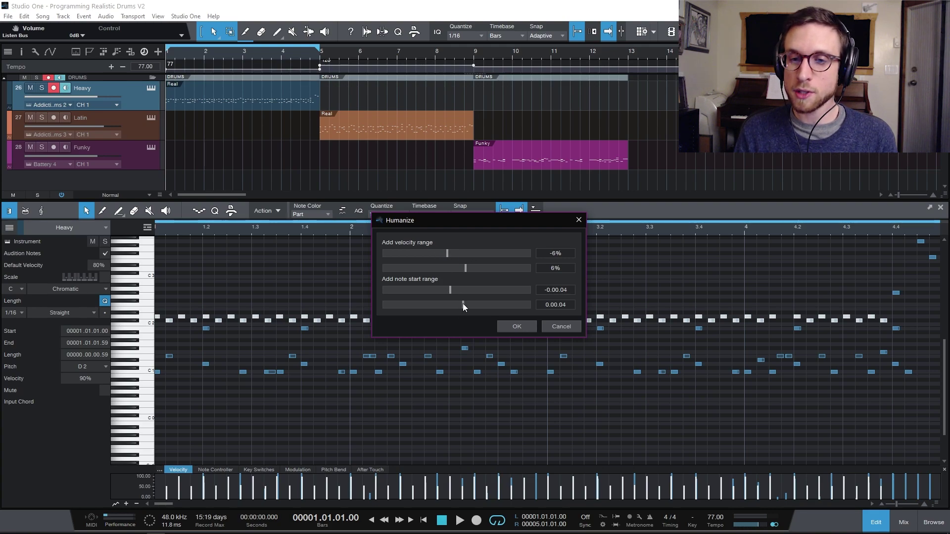
drag(465, 298, 478, 283)
drag(420, 290, 456, 304)
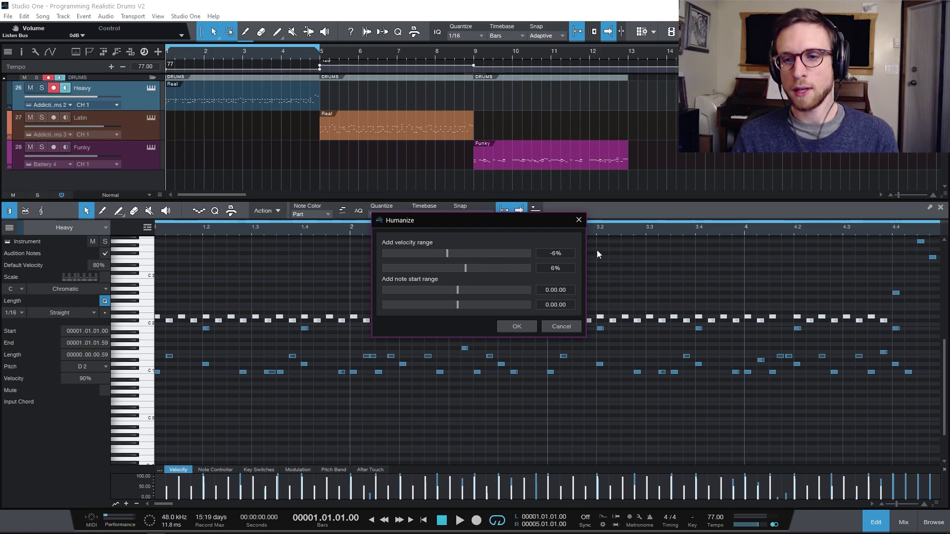
drag(445, 251, 470, 268)
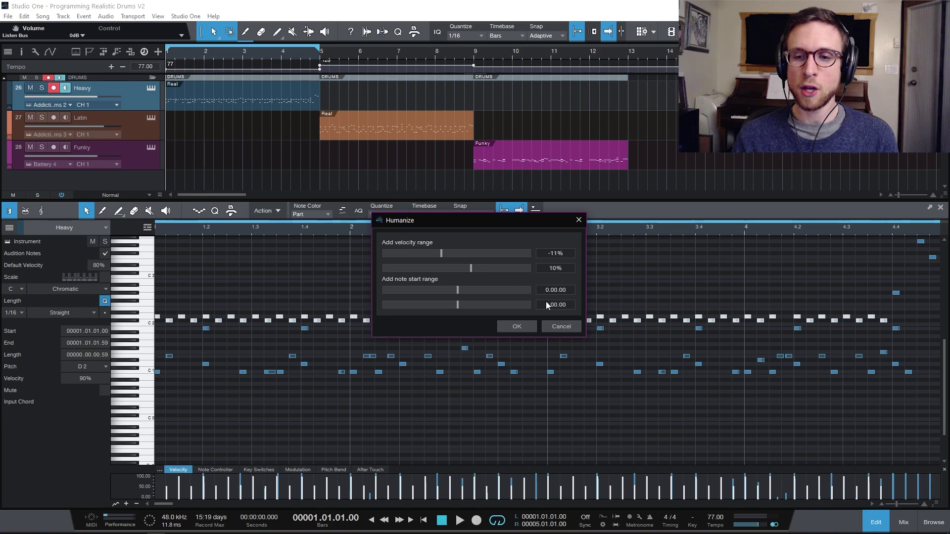
click(525, 327)
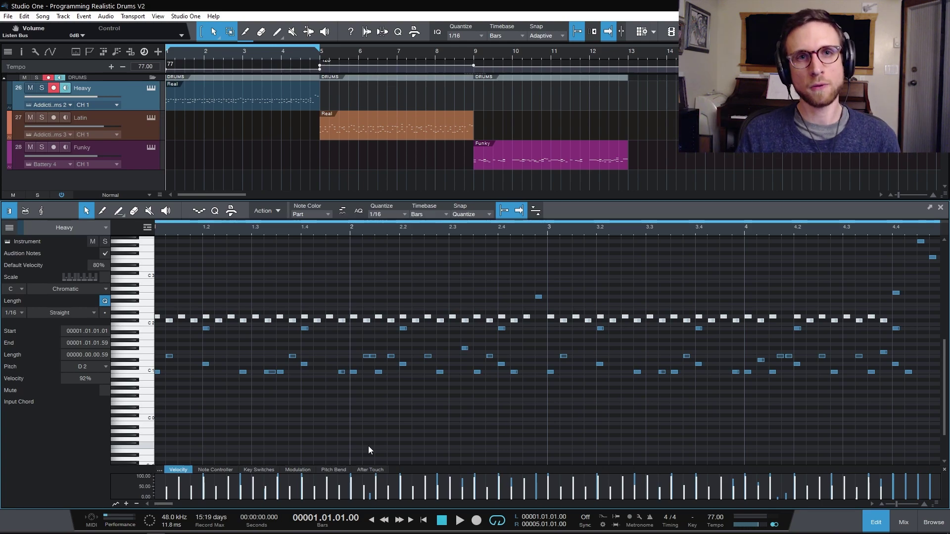
Step: Enlarge the velocity lane and compare the two E1 ghost notes before beat 4.2 with the D1 hit on that beat
click(375, 282)
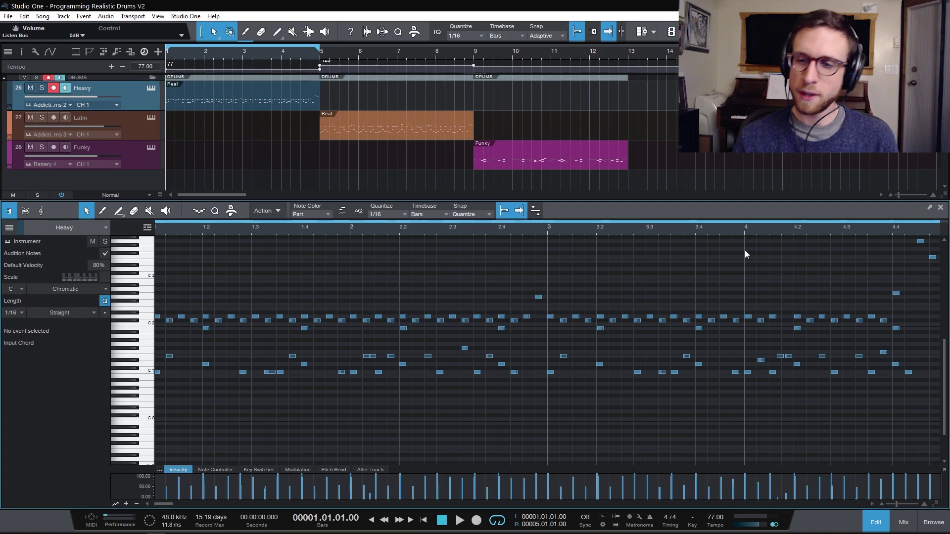
click(780, 357)
ctrl+scroll(747, 387, up, 4)
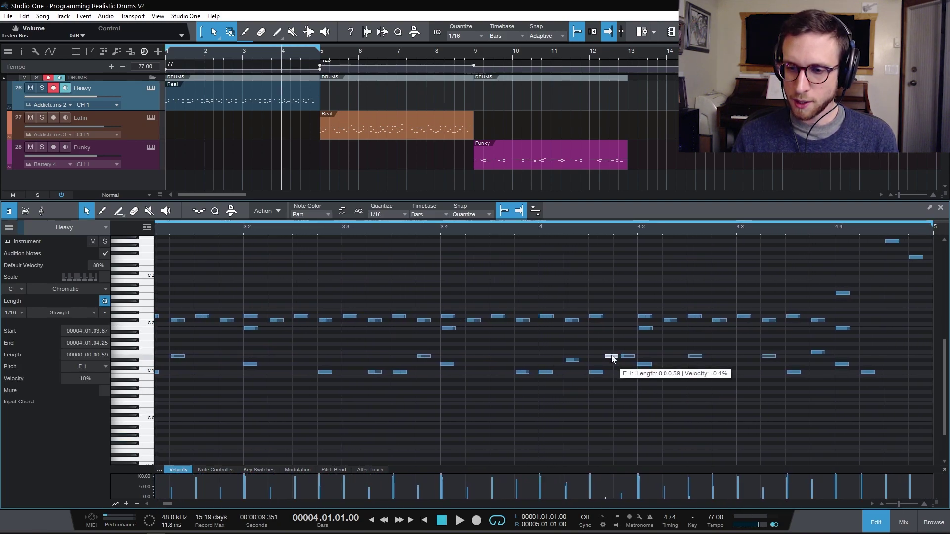
drag(614, 468, 612, 396)
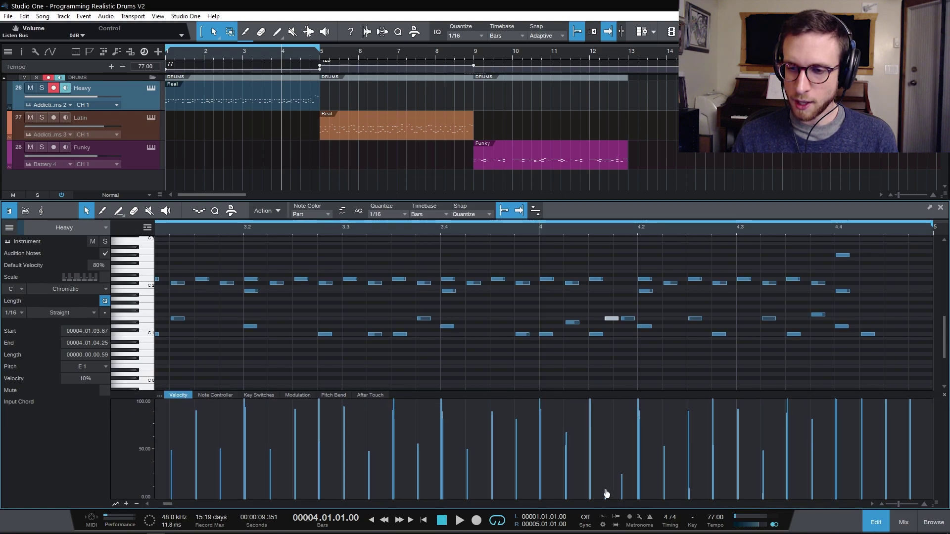
click(627, 318)
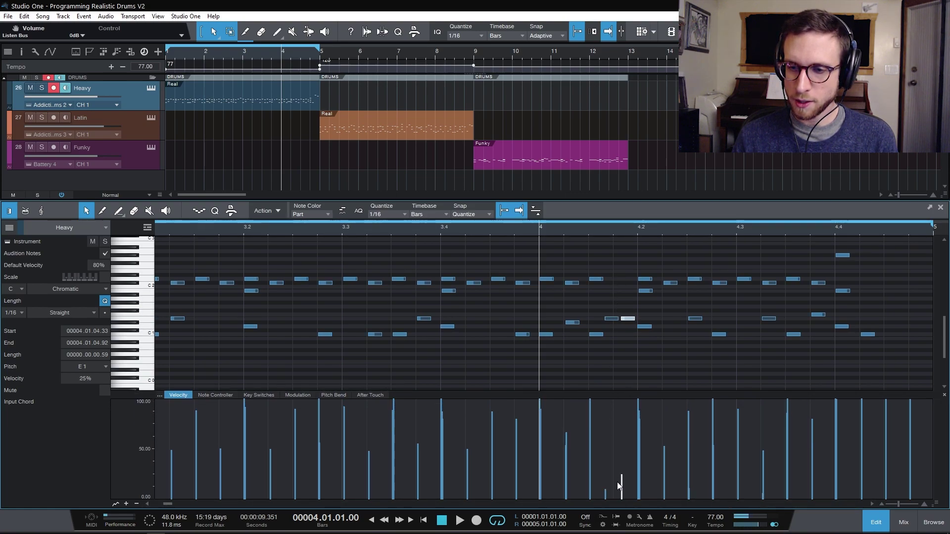
click(647, 327)
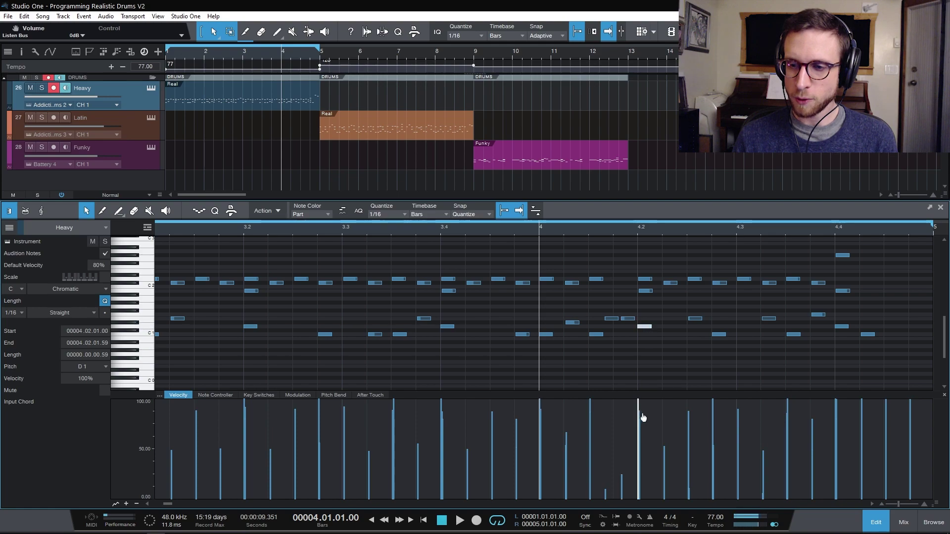
Step: Raise the velocity of the E1 note just before beat 4.2 to 65%, raise the preceding E1 note slightly, and play the result
click(628, 320)
drag(624, 486, 629, 457)
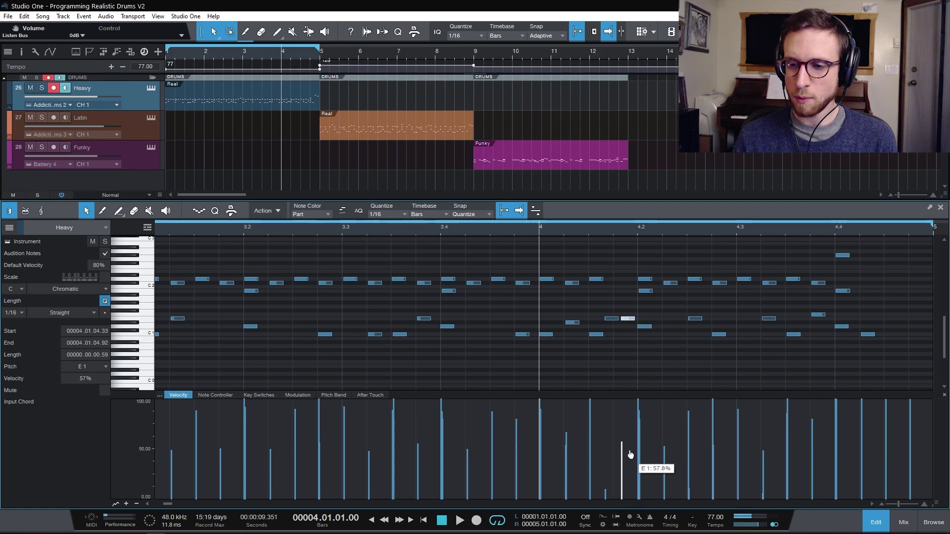
drag(610, 495, 622, 457)
key(space)
key(space)
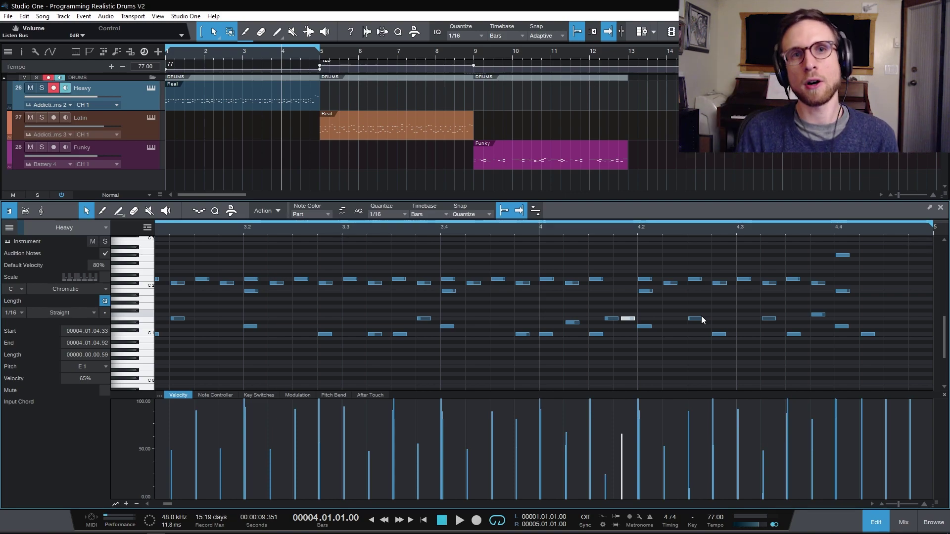
Step: Close the note editor, loop the Latin track's Real part across bars 5 to 9, and place the playhead at bar 5
key(F2)
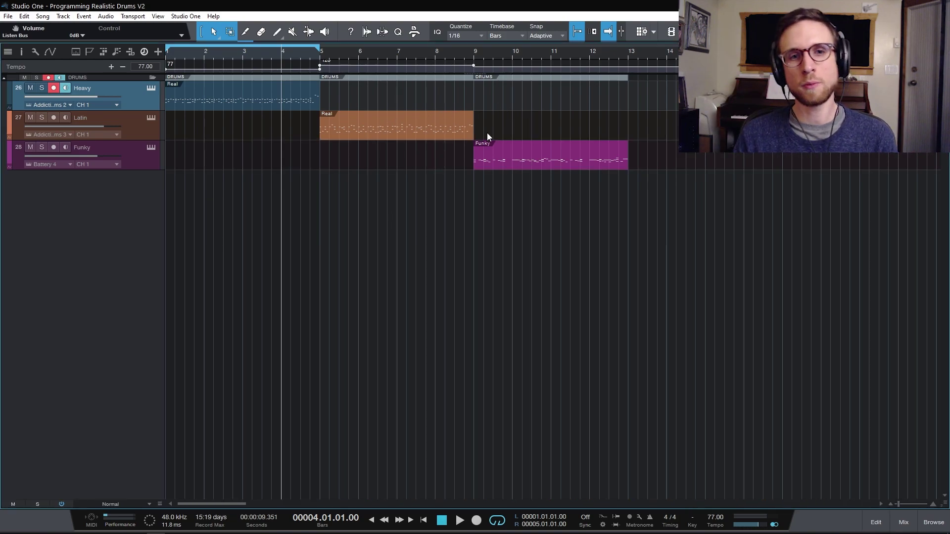
click(377, 136)
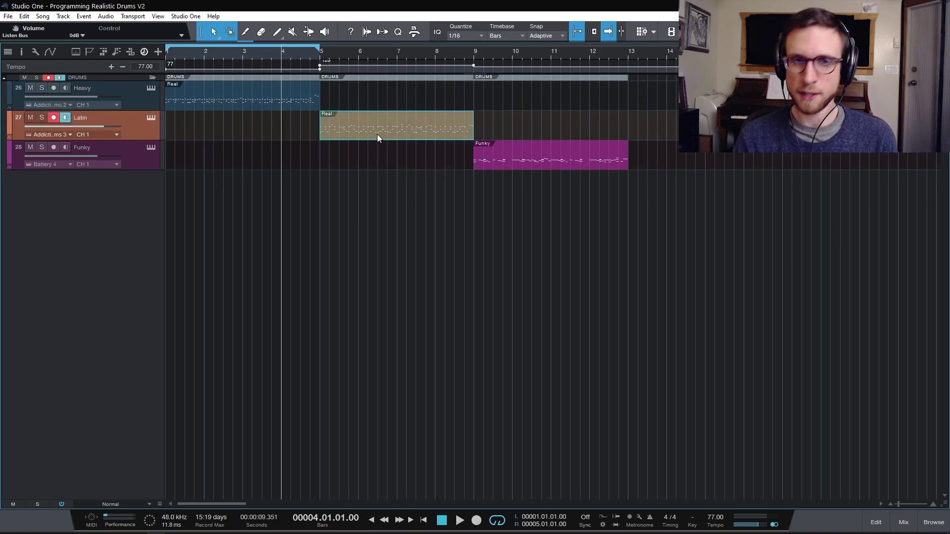
key(p)
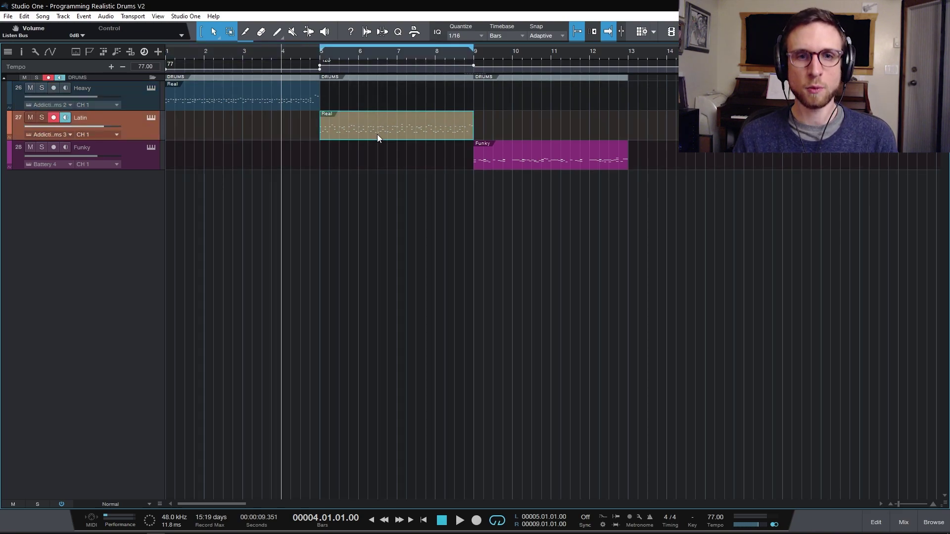
click(319, 56)
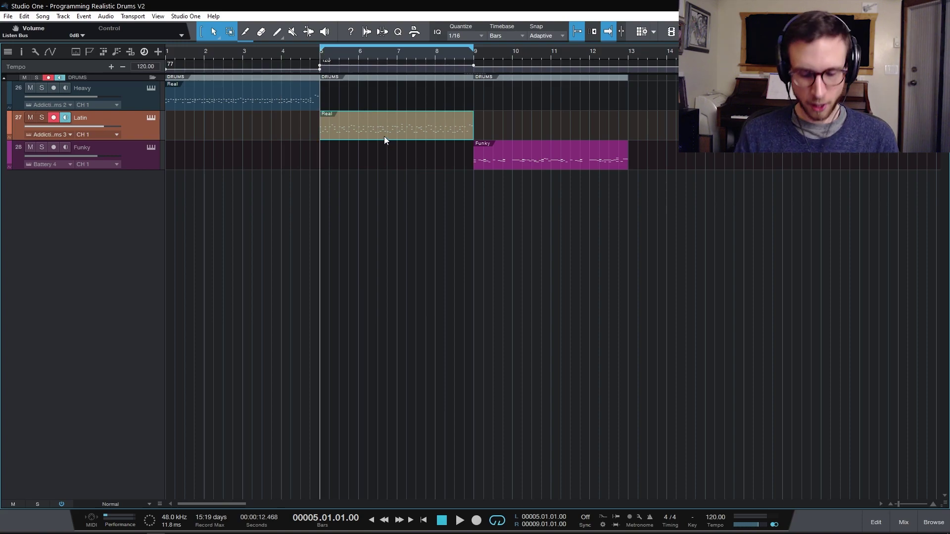
Step: Open the Latin track's Real part in an enlarged note editor and play it from bar 5
double_click(389, 135)
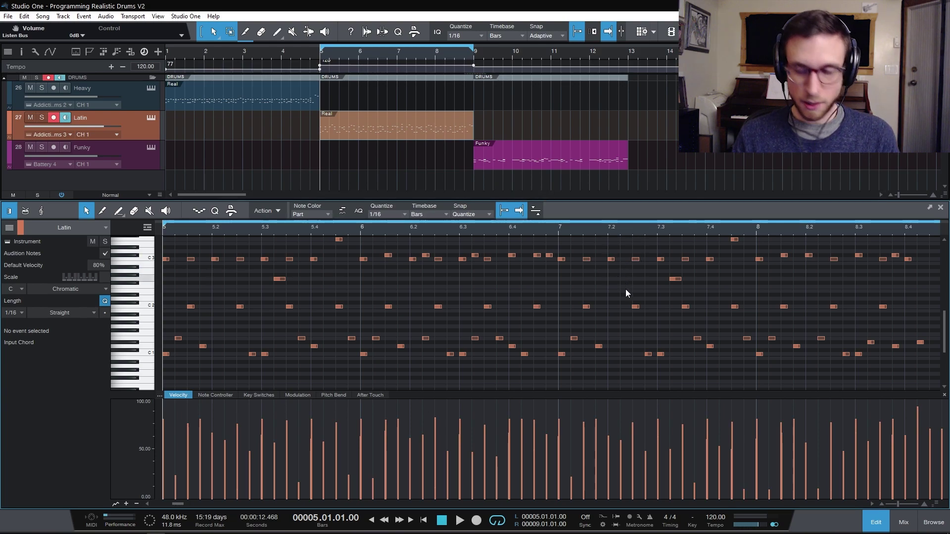
key(w)
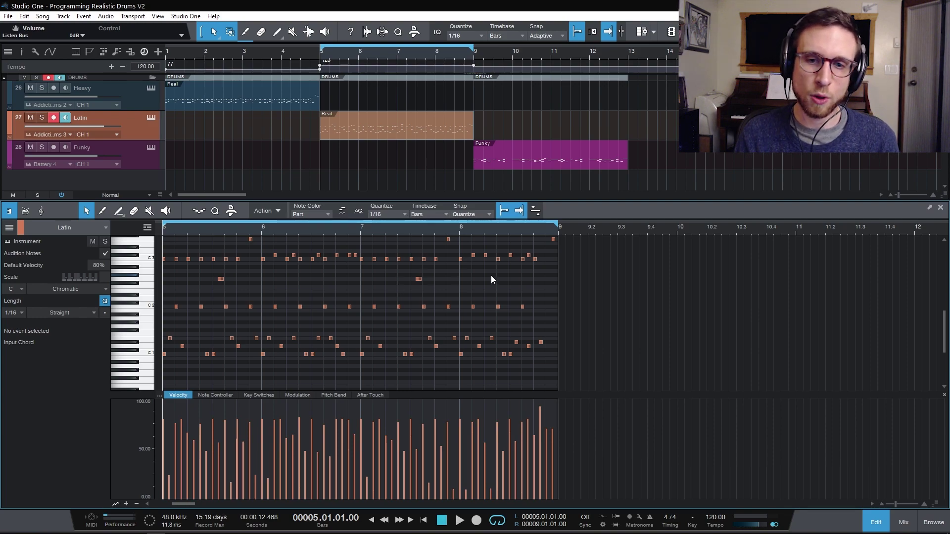
key(space)
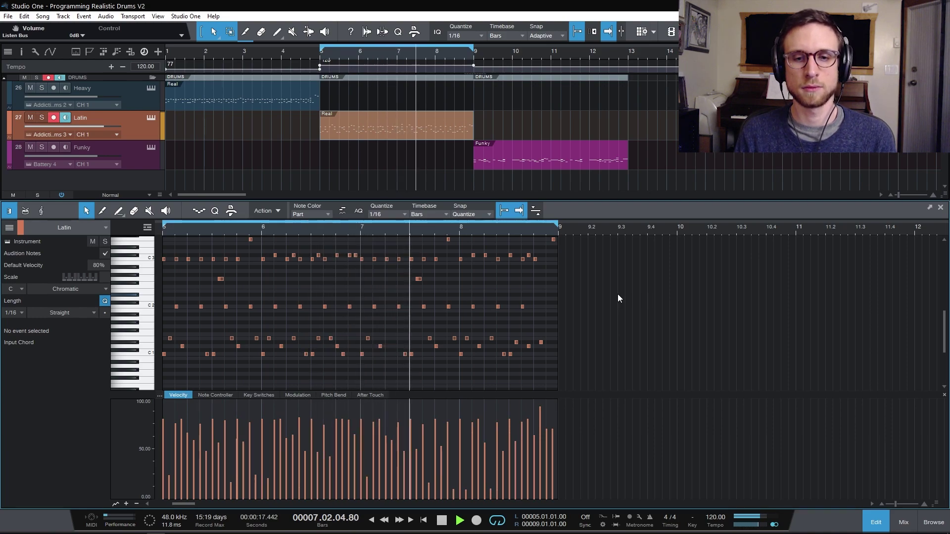
drag(575, 198, 581, 124)
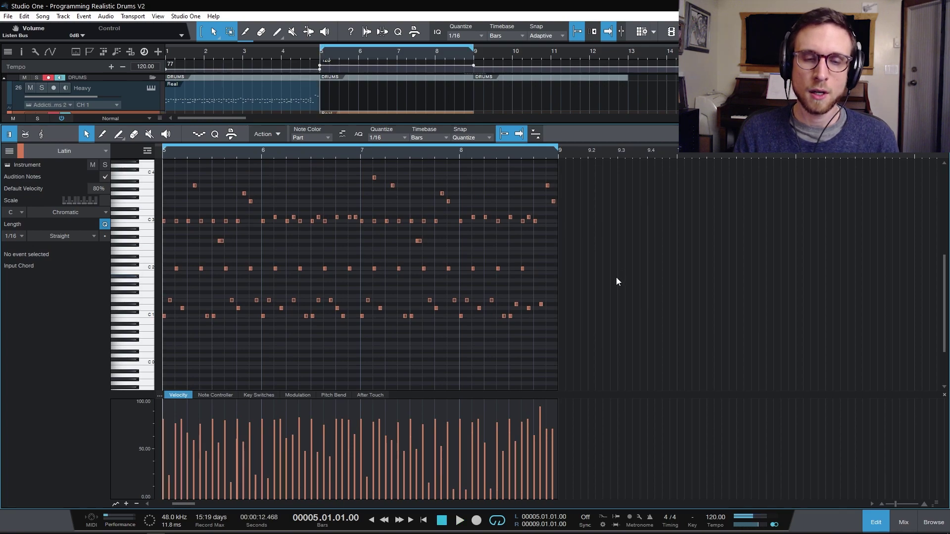
key(space)
scroll(616, 277, up, 2)
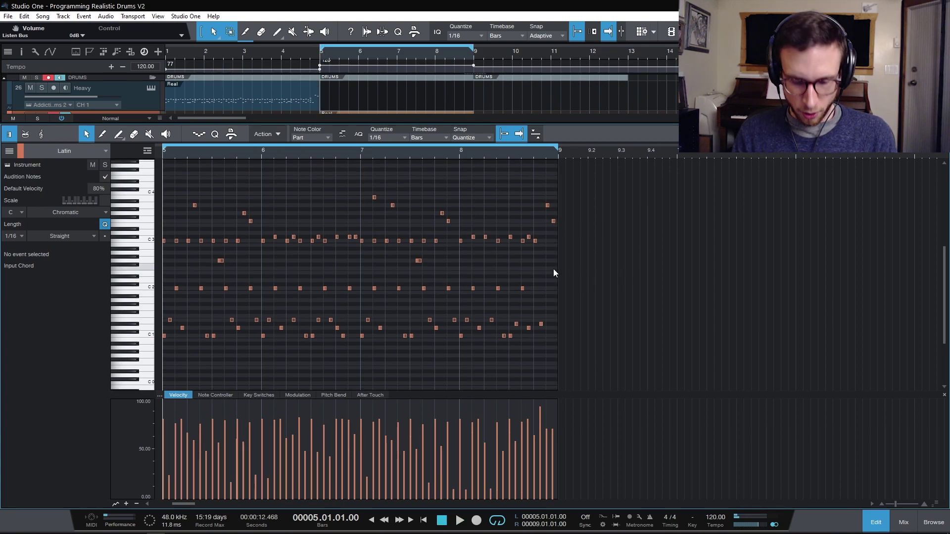
Step: Examine the C3 notes at the start of the Latin pattern and play it from bar 5
key(e)
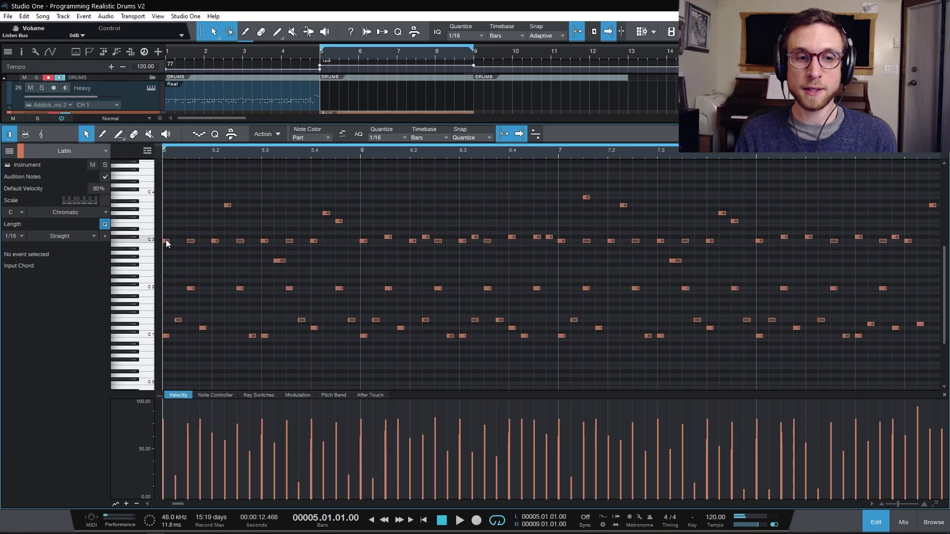
mouse_move(166, 243)
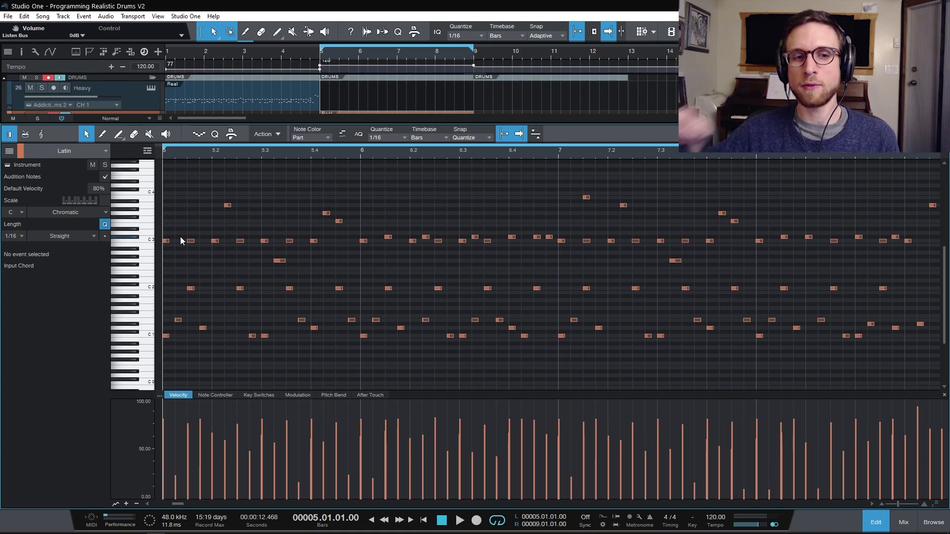
key(space)
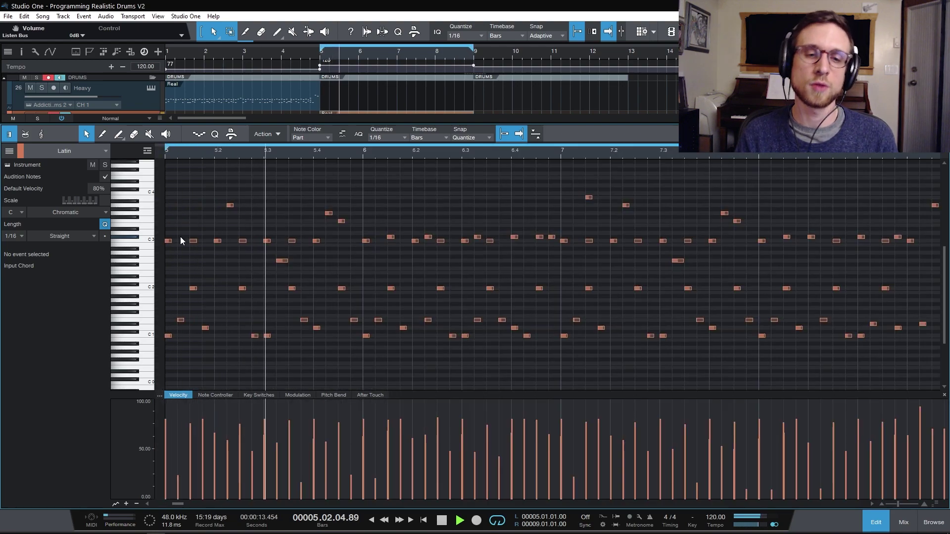
key(space)
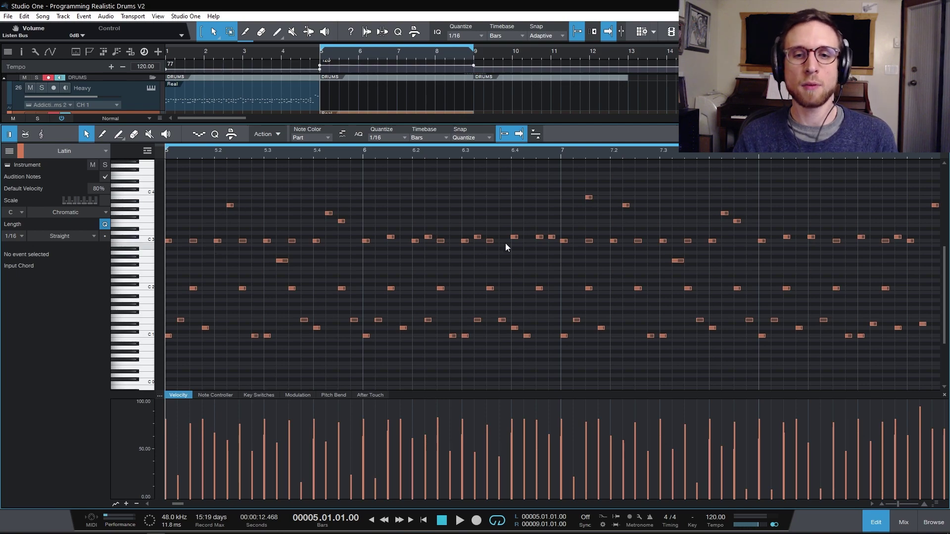
Step: Inspect the first C#3 note in bar 6 and the three highest notes in bar 5
click(391, 238)
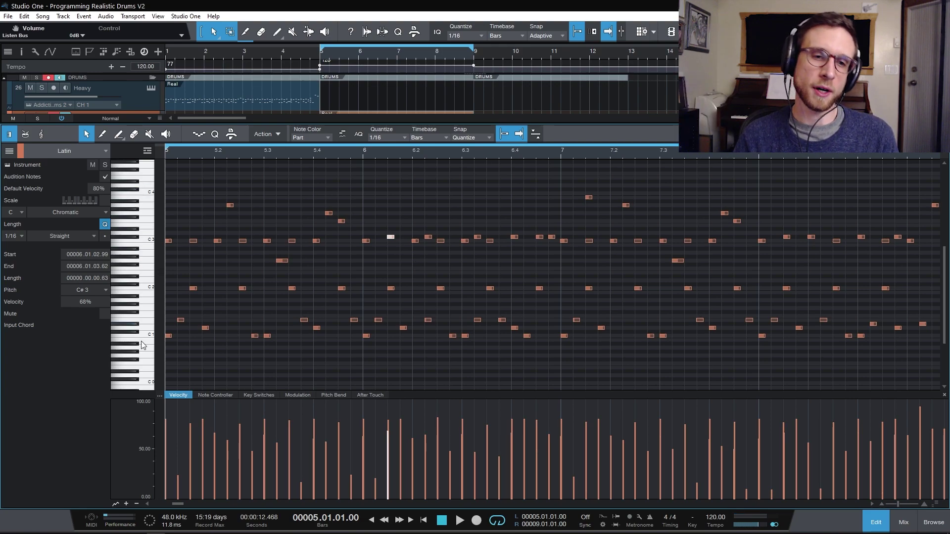
click(292, 204)
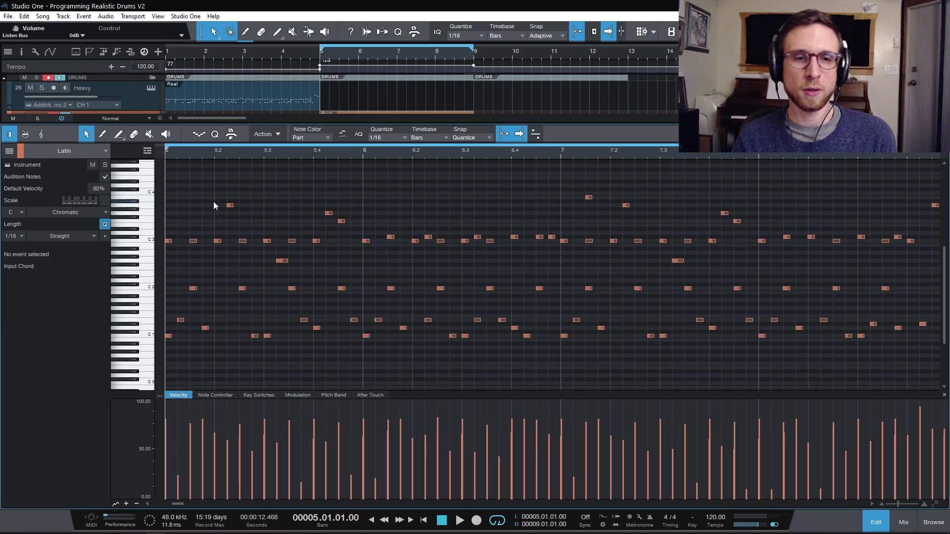
drag(214, 192, 366, 232)
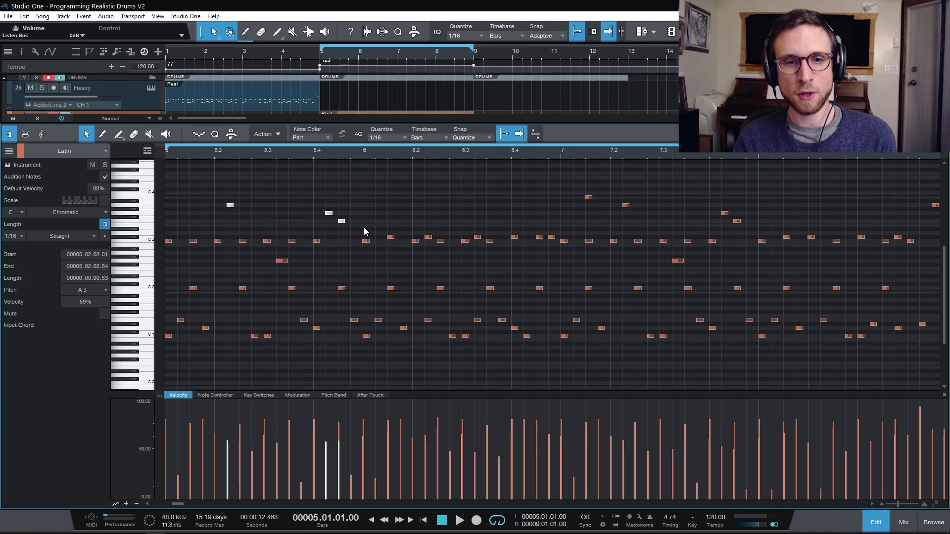
click(368, 198)
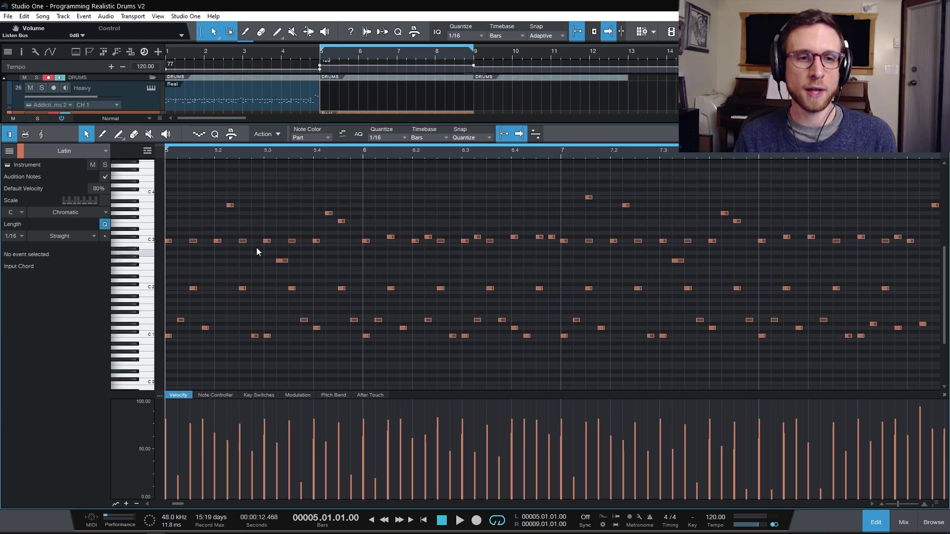
Step: Highlight the three highest notes in bar 5 and play the Latin pattern repeatedly to hear them in context
drag(213, 187, 354, 223)
key(space)
key(space)
key(space)
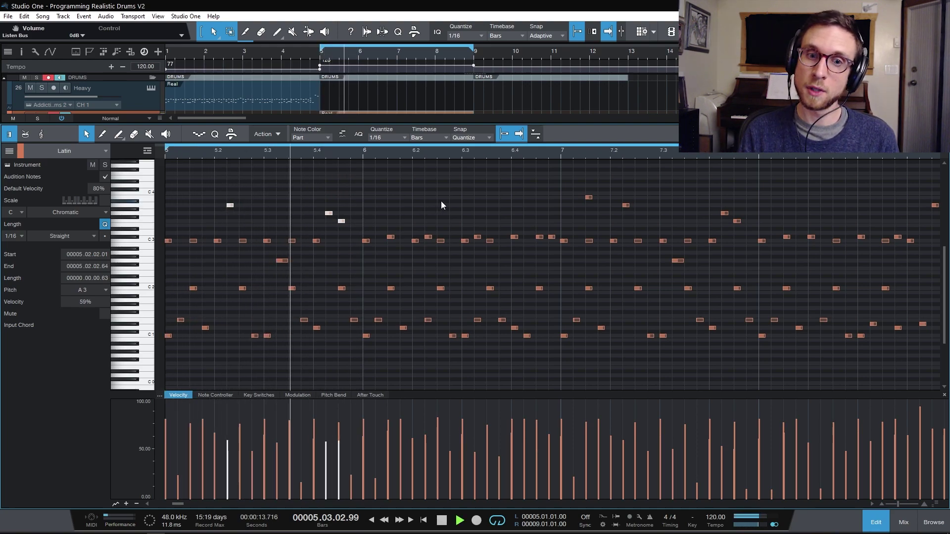
key(space)
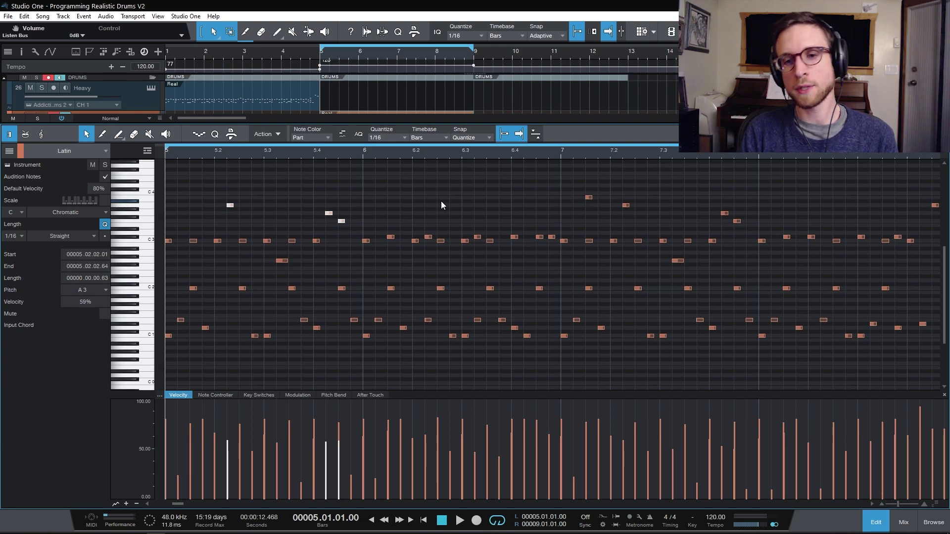
key(space)
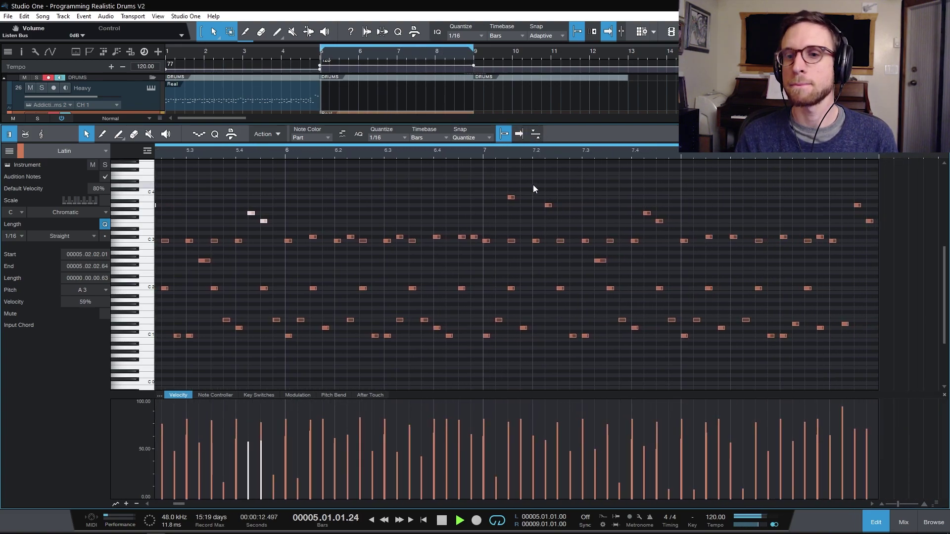
key(space)
click(360, 194)
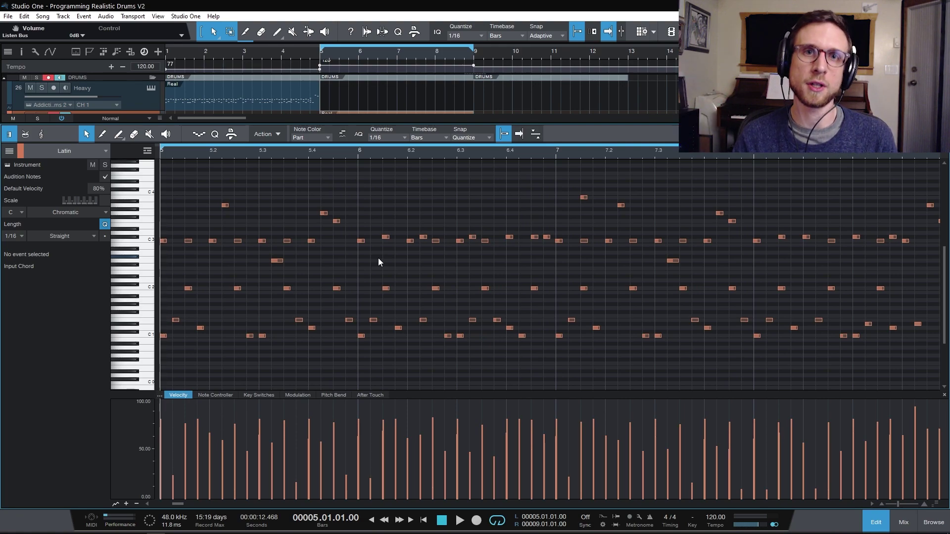
Step: Inspect the velocities of the E1 ghost notes in bars 5 and 6, and select every E1 note in the pattern
click(174, 321)
click(299, 320)
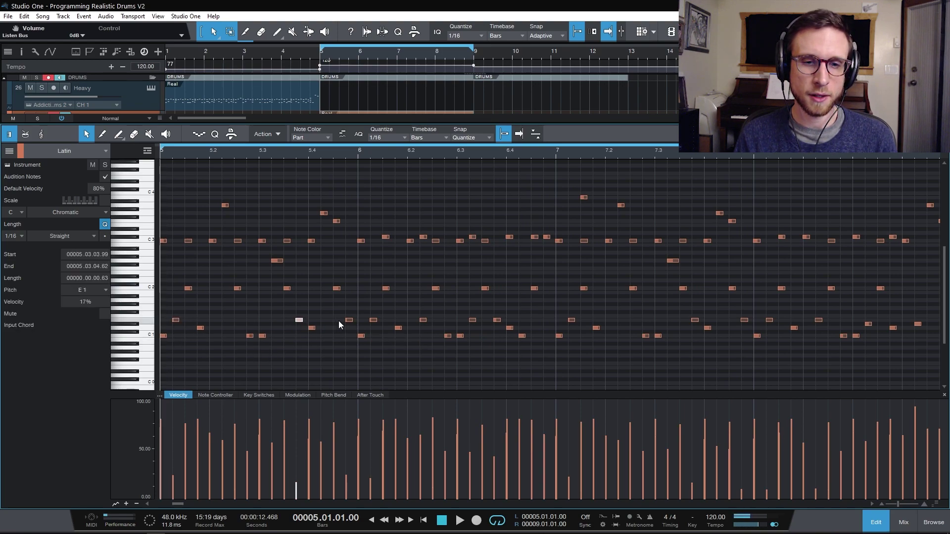
click(349, 319)
click(373, 320)
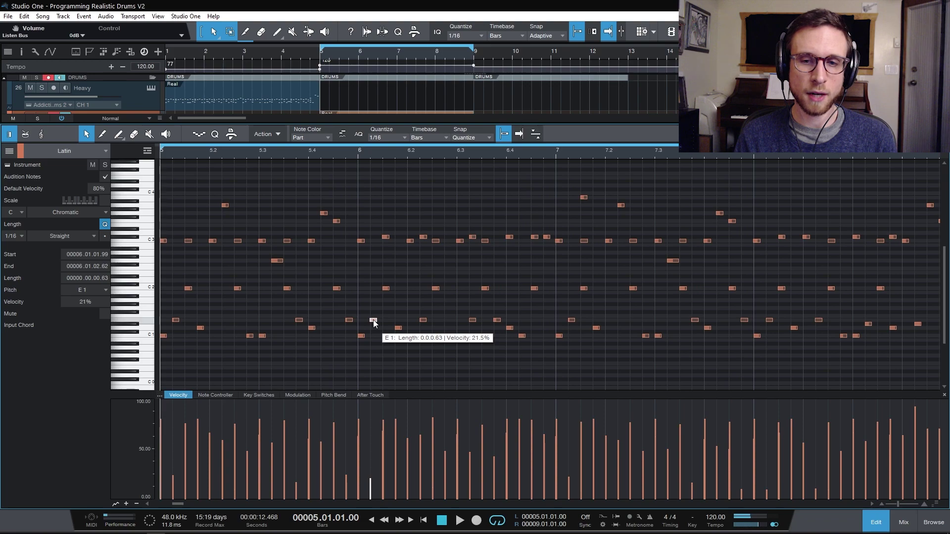
click(143, 321)
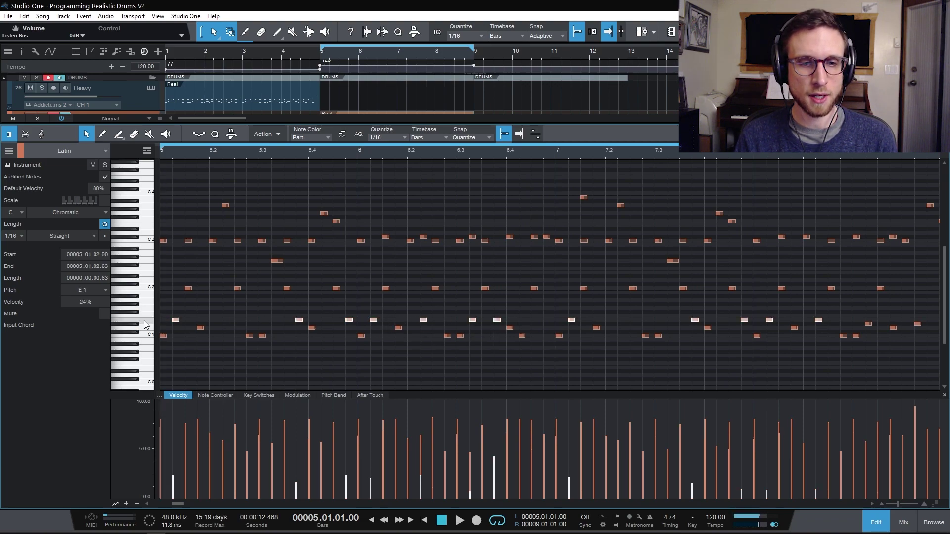
Step: Play the Latin pattern from bar 5 with all E1 ghost notes highlighted, and clear the selection
key(space)
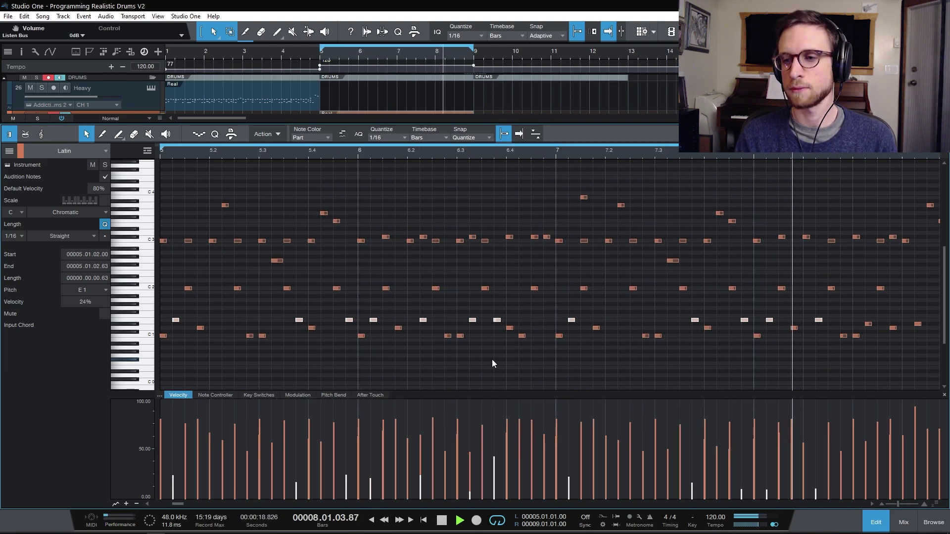
key(space)
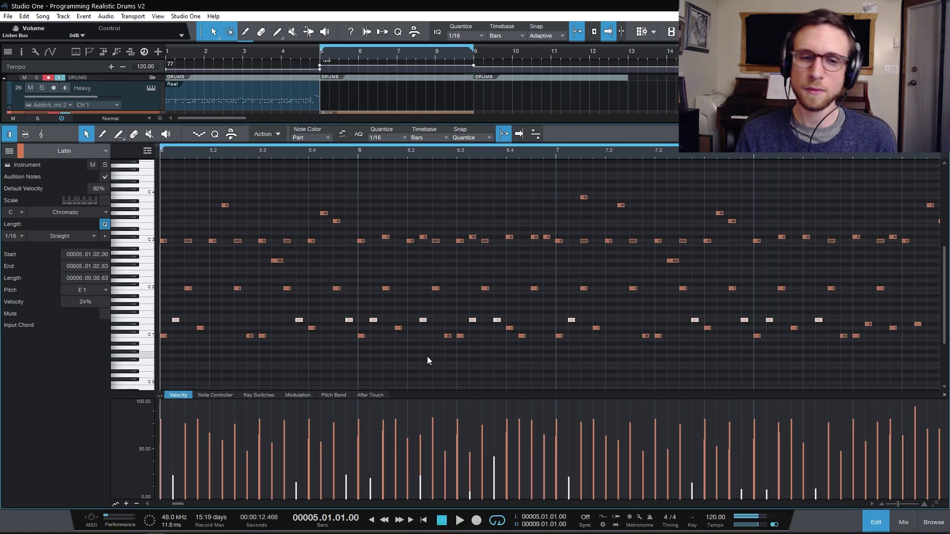
click(427, 356)
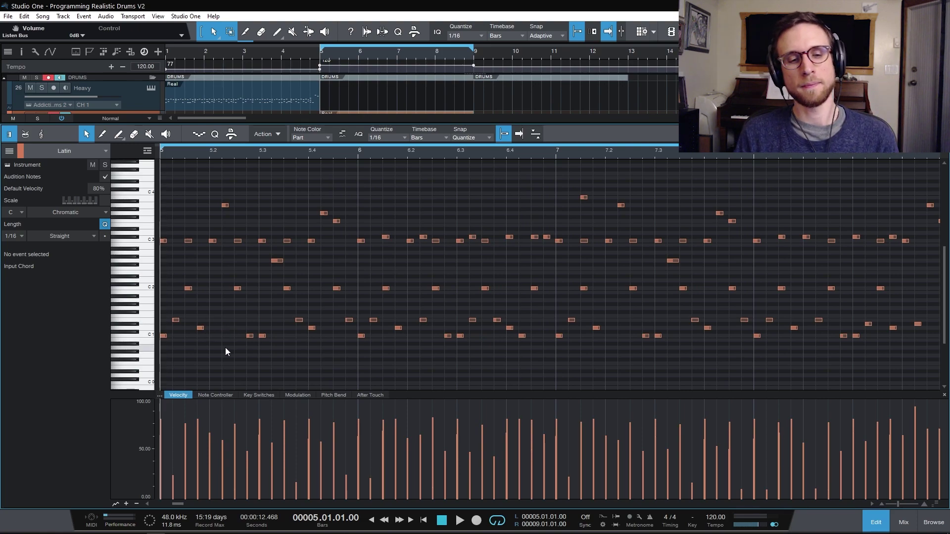
Step: Inspect the velocities of the two D1 notes in bar 5 of the Latin pattern
click(200, 328)
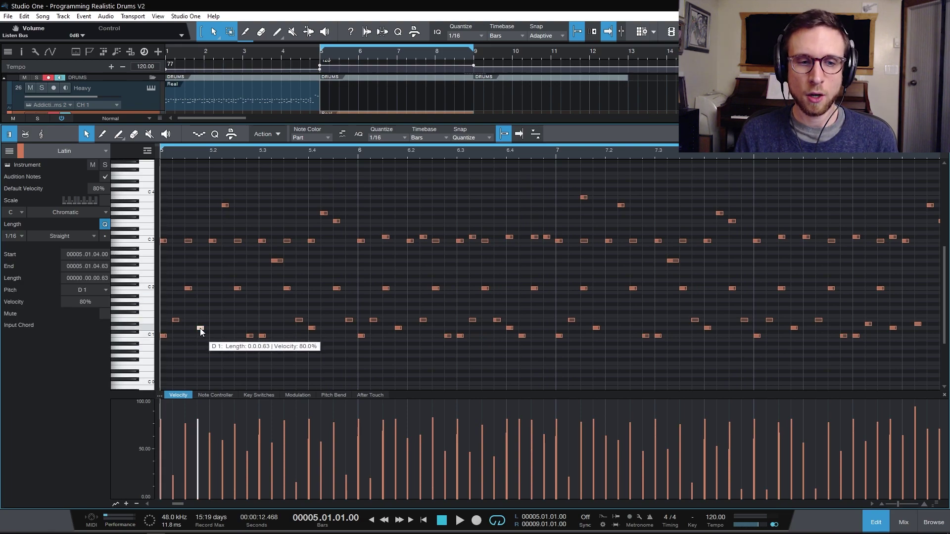
click(311, 329)
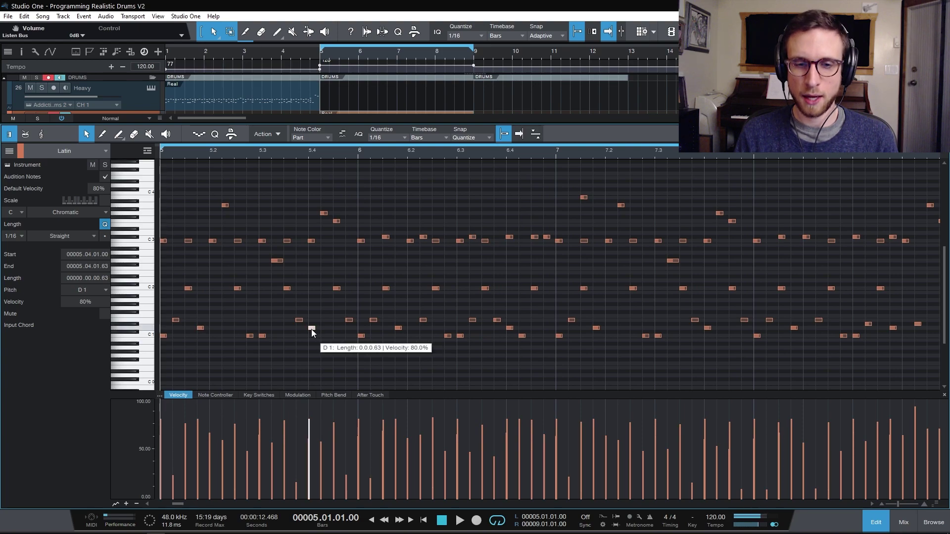
click(238, 354)
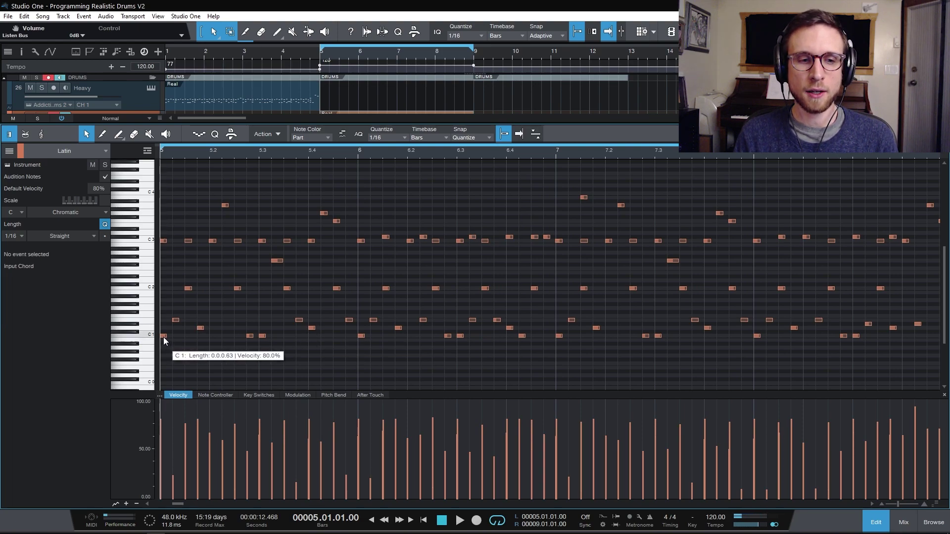
Step: Inspect the velocities of the C1 notes in the first half of bar 5 and play the Latin pattern
click(163, 336)
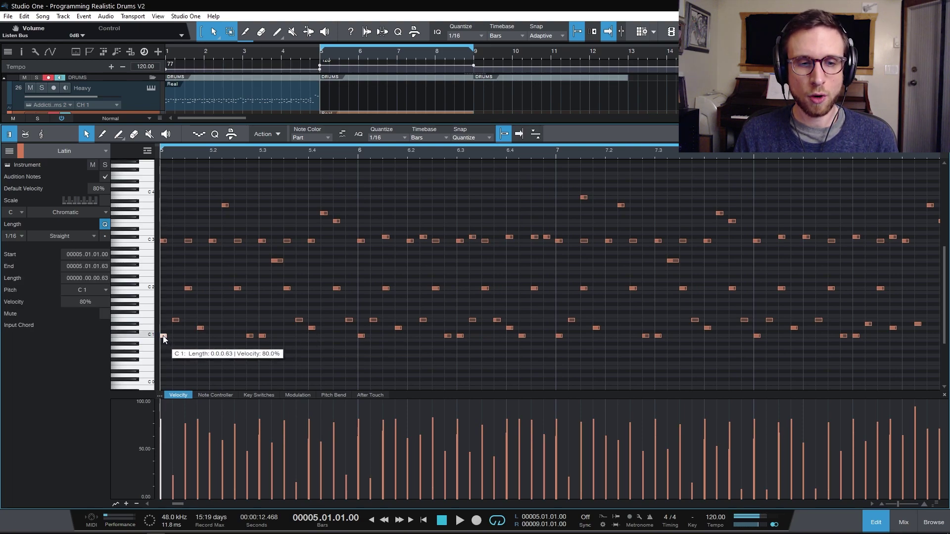
click(261, 335)
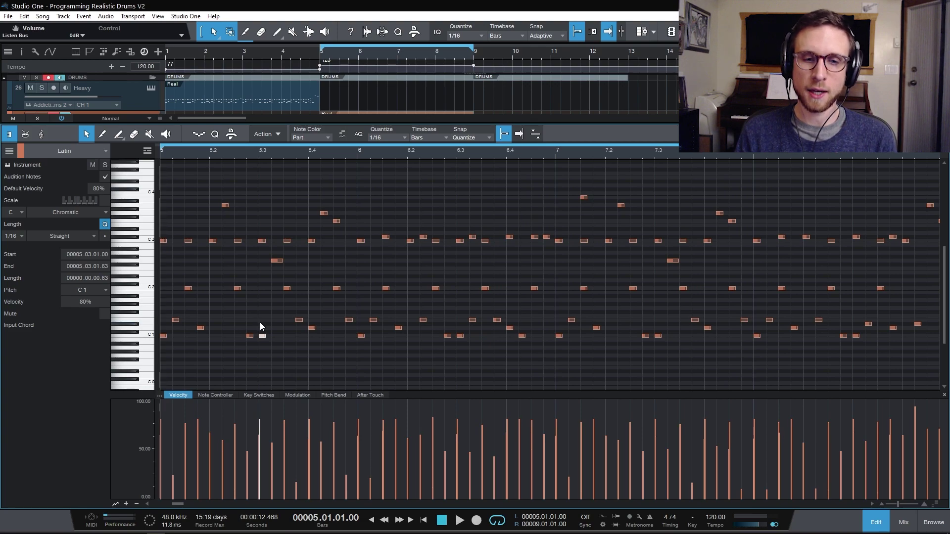
click(256, 347)
click(250, 336)
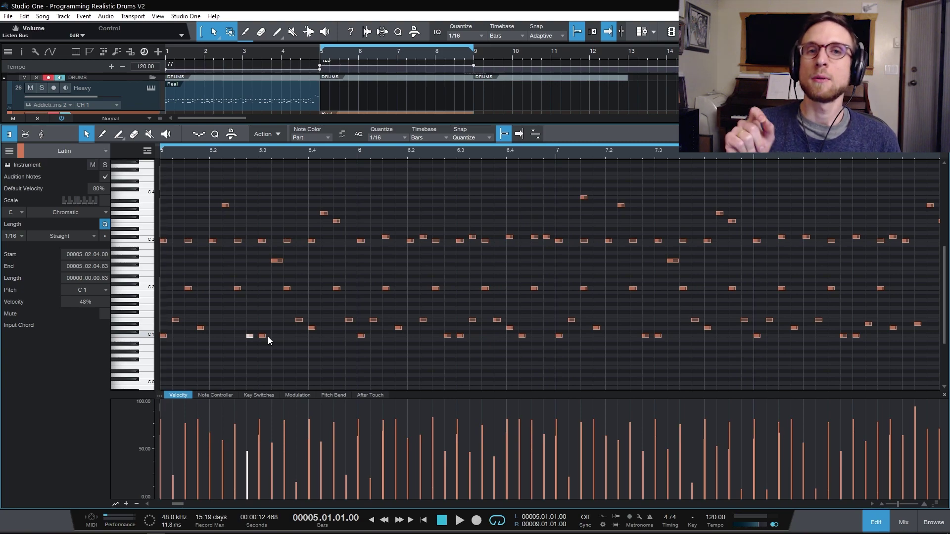
key(space)
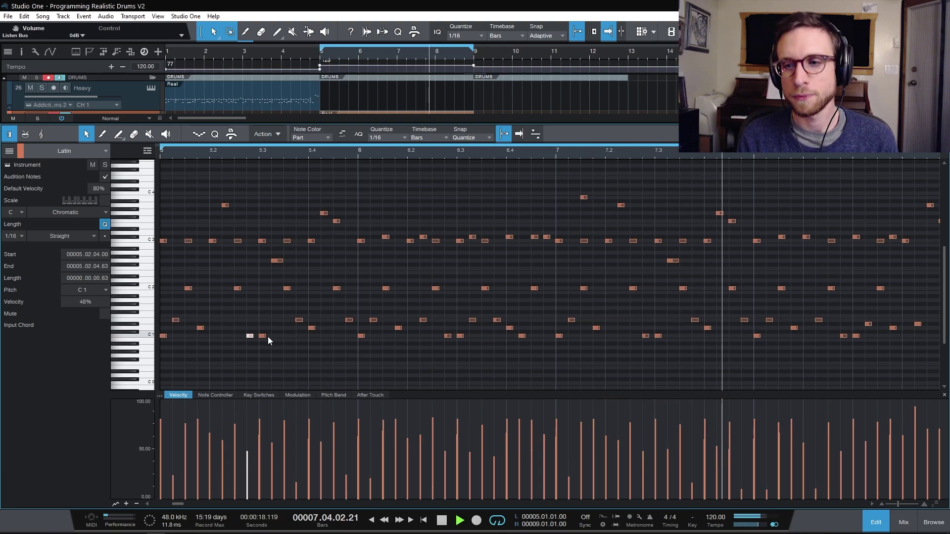
key(space)
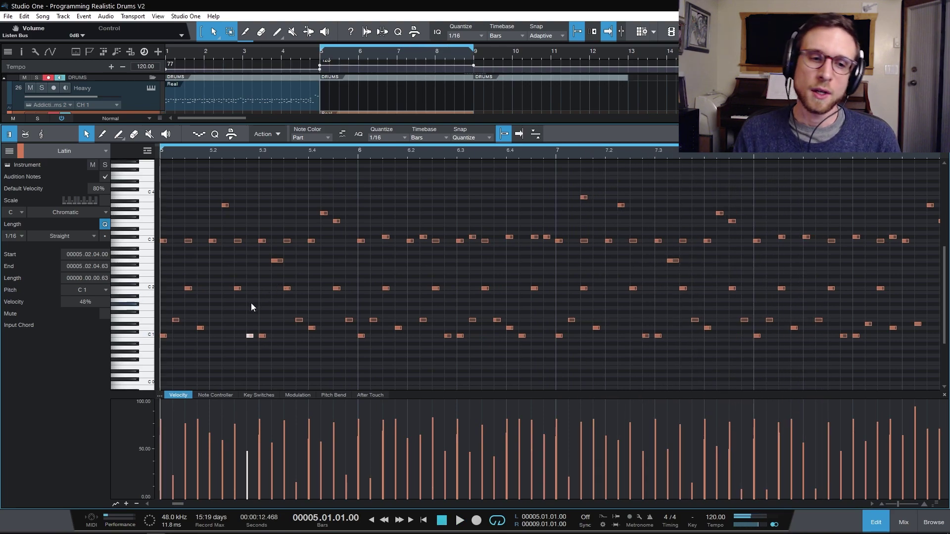
Step: Select every C2 note in the Latin pattern, play it from bar 5, and clear the selection
click(210, 301)
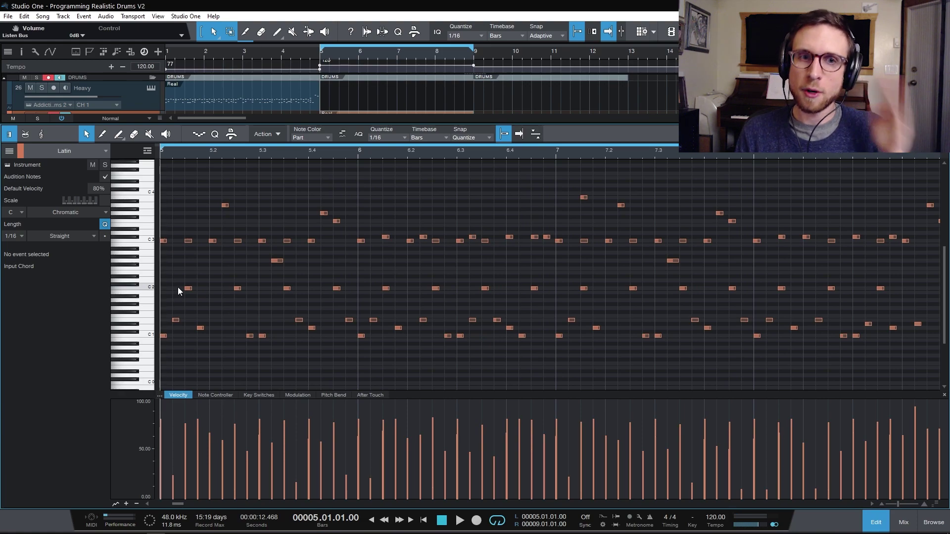
click(153, 288)
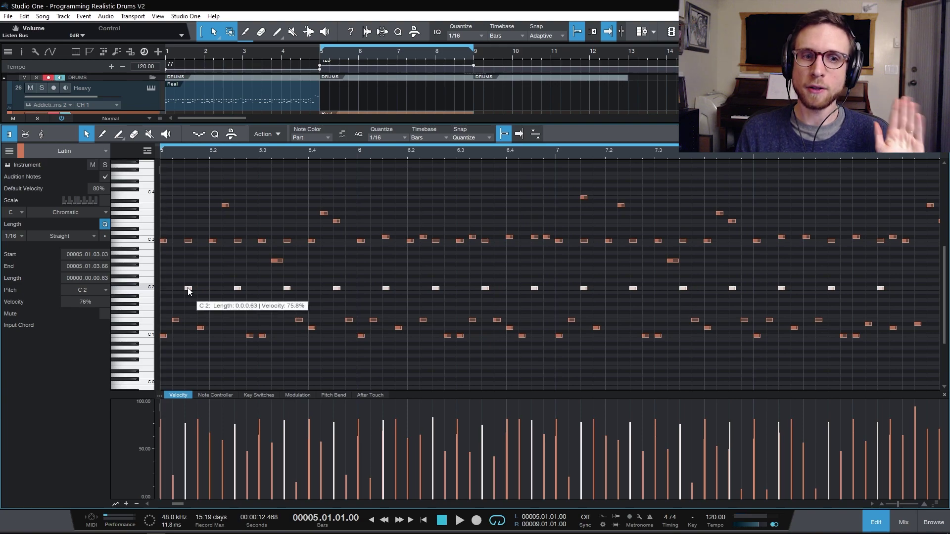
key(space)
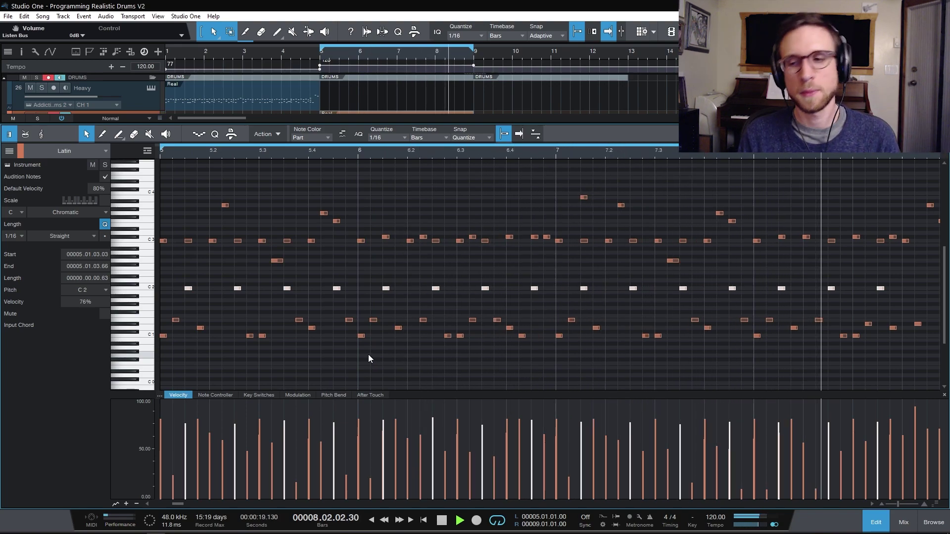
key(space)
click(372, 362)
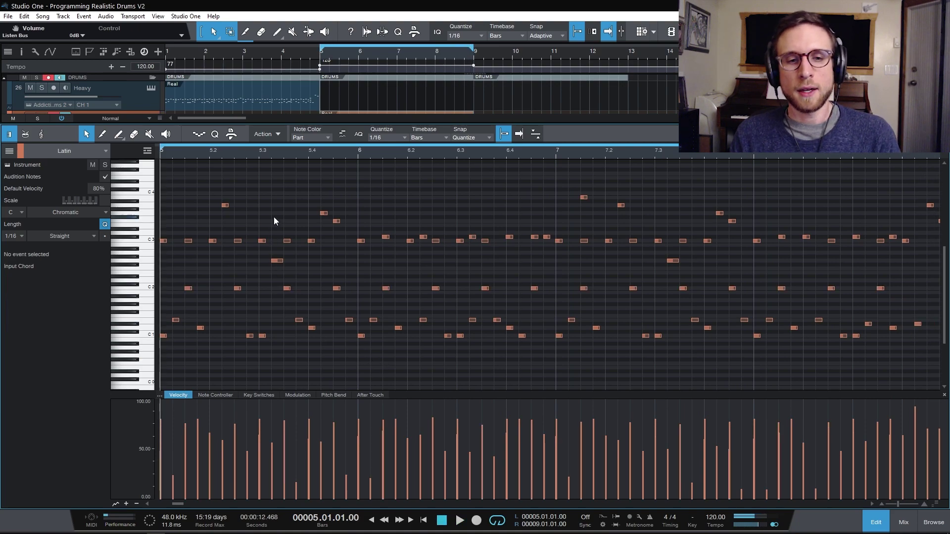
Step: Inspect the G2 note and the C2 note just after beat 3 of bar 5, and play the pattern from bar 5
click(258, 150)
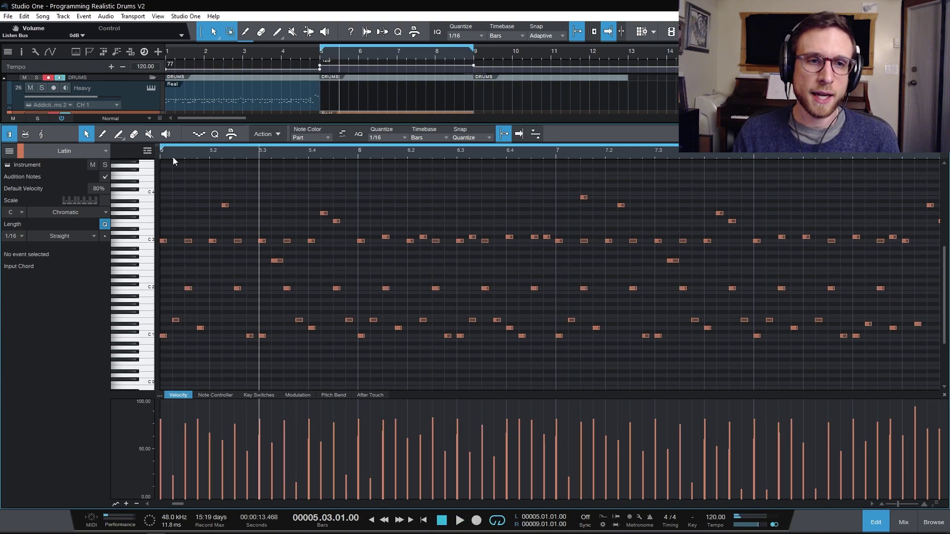
click(276, 261)
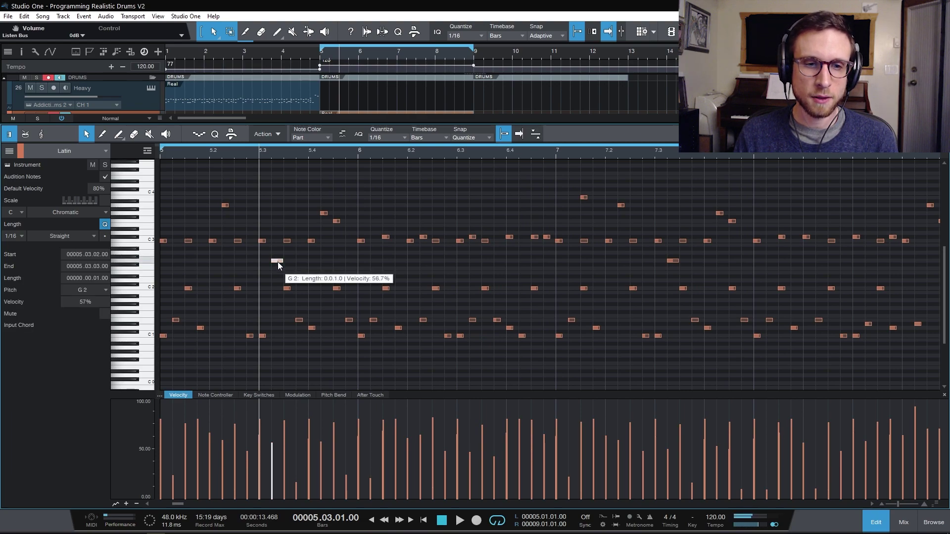
click(287, 289)
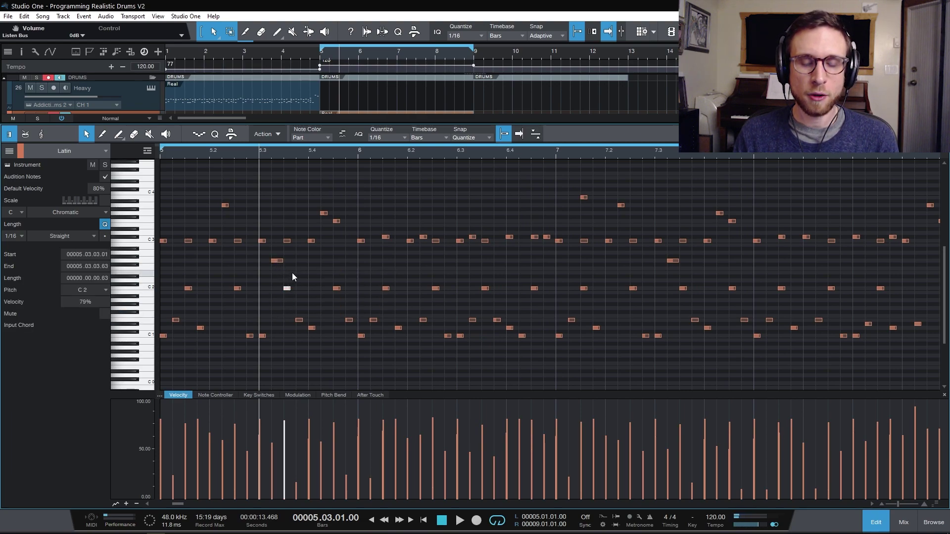
click(295, 272)
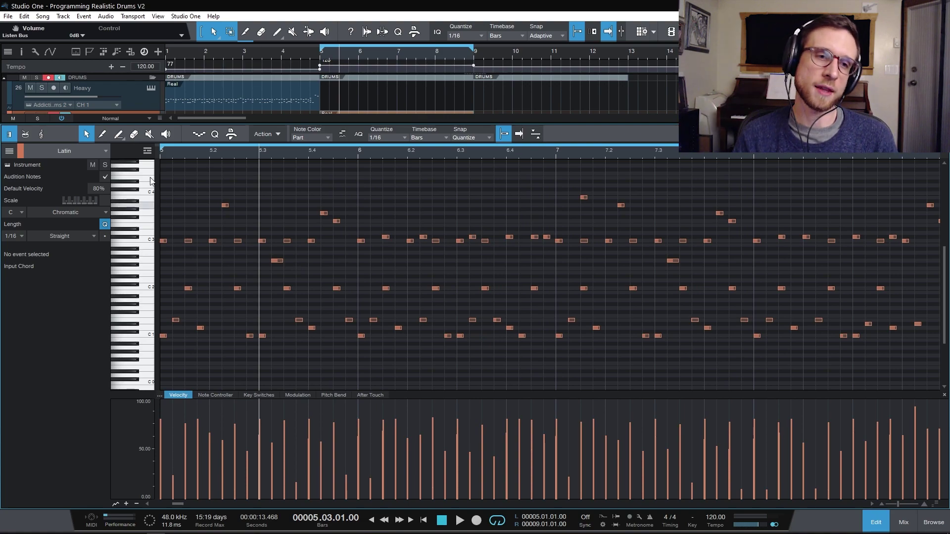
click(160, 155)
key(space)
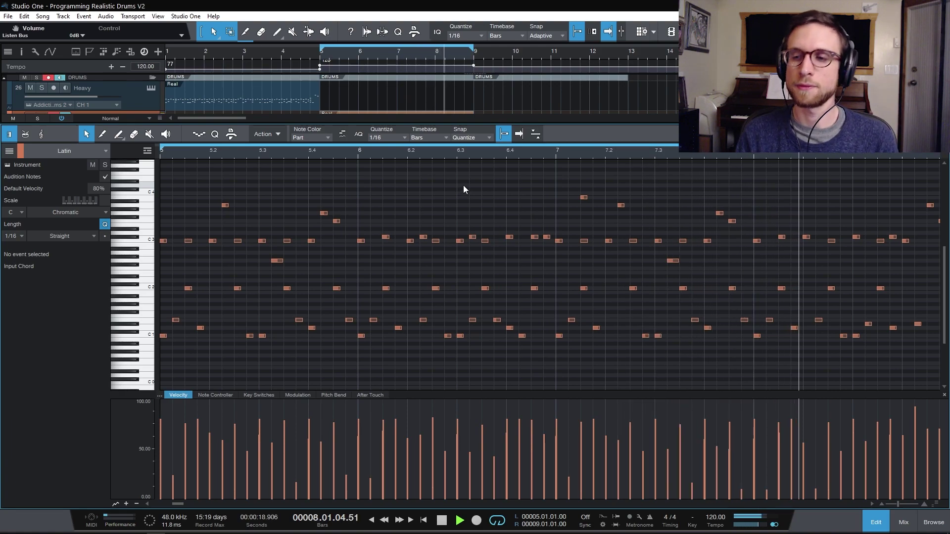
key(space)
Step: Highlight the three highest notes and the G2 note in bar 5, and play the Latin pattern to hear them in context
drag(208, 199, 354, 230)
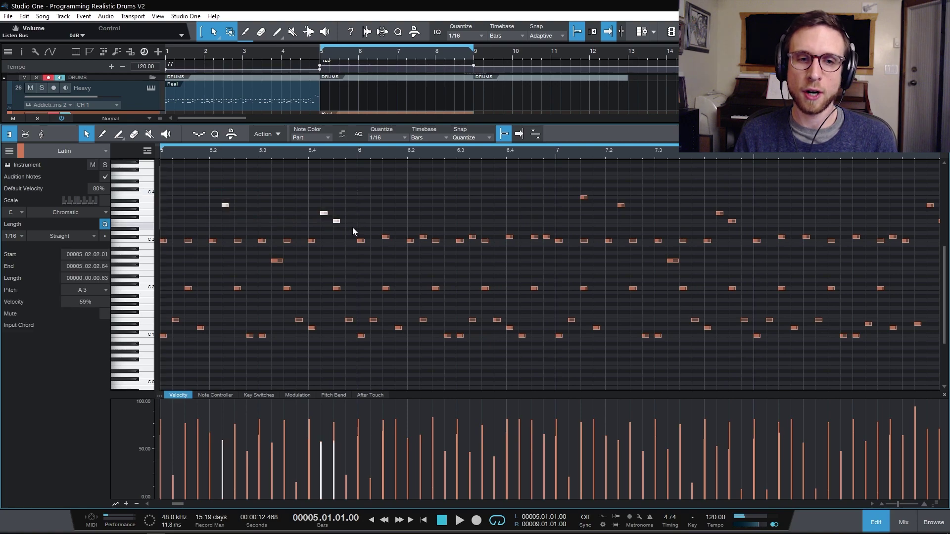
shift+click(277, 260)
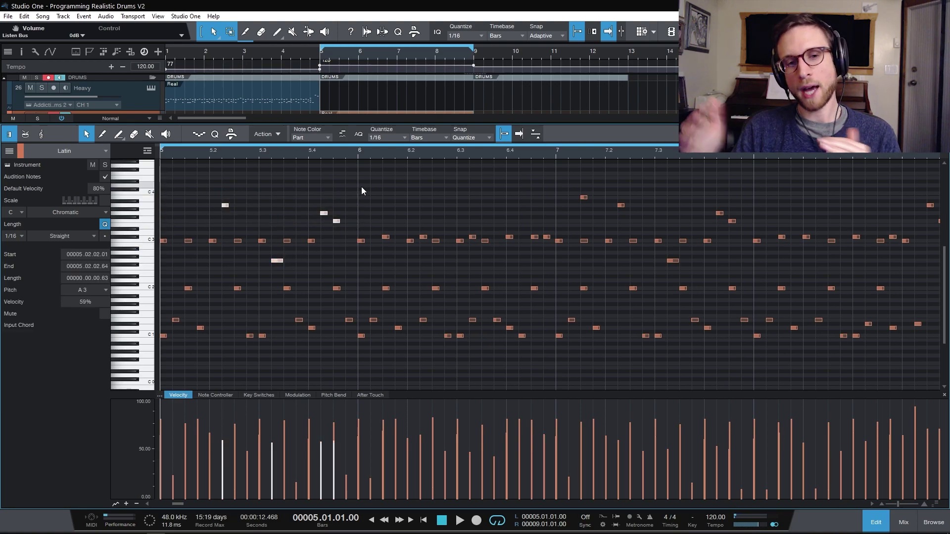
key(space)
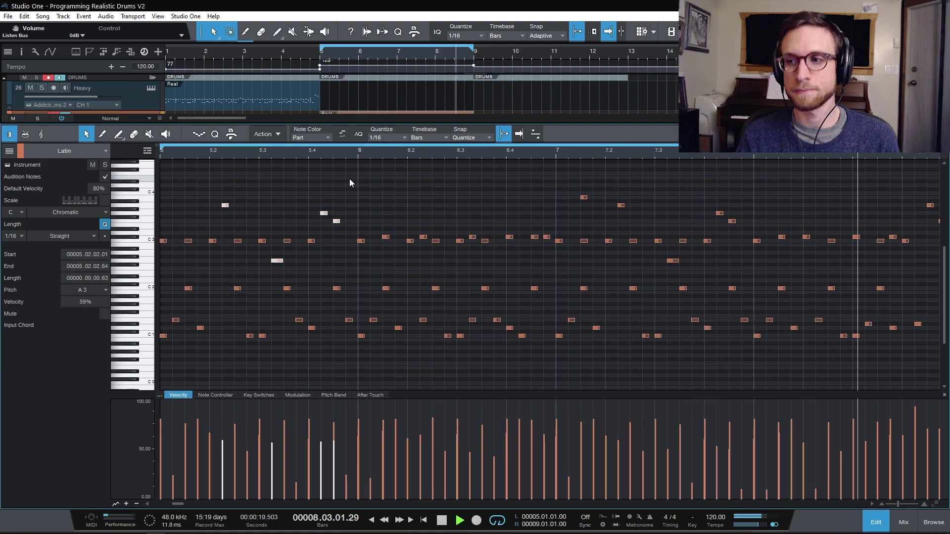
key(space)
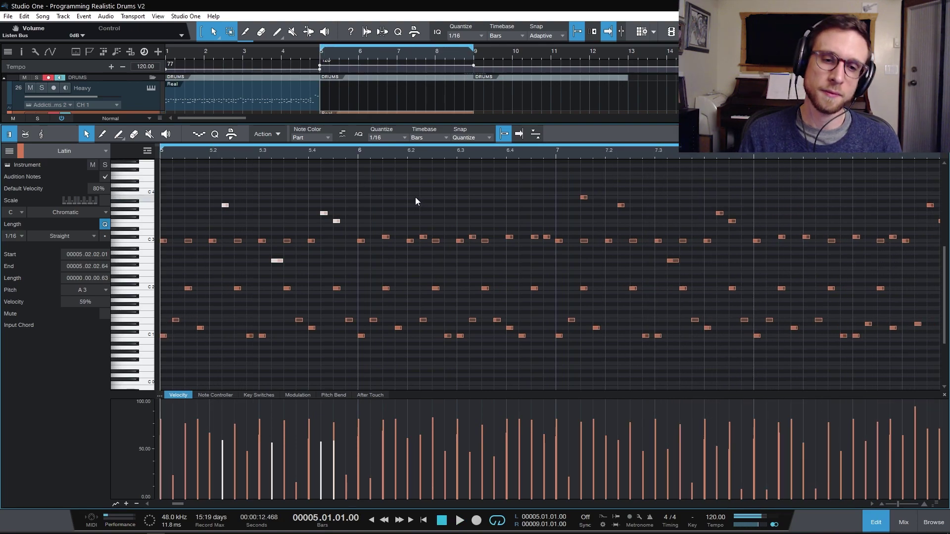
click(414, 197)
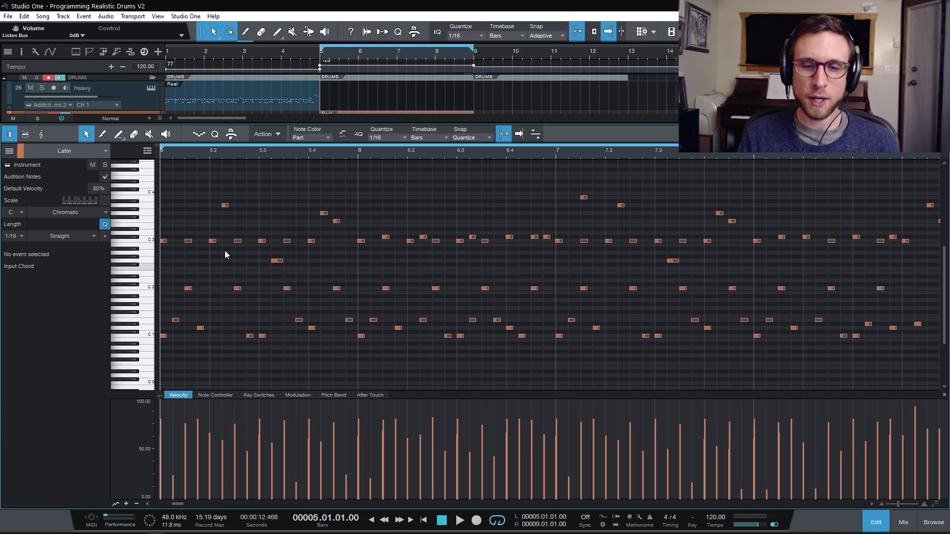
Step: Inspect the C1 notes on beat 3 of bar 5 and beat 1 of bar 6
click(263, 336)
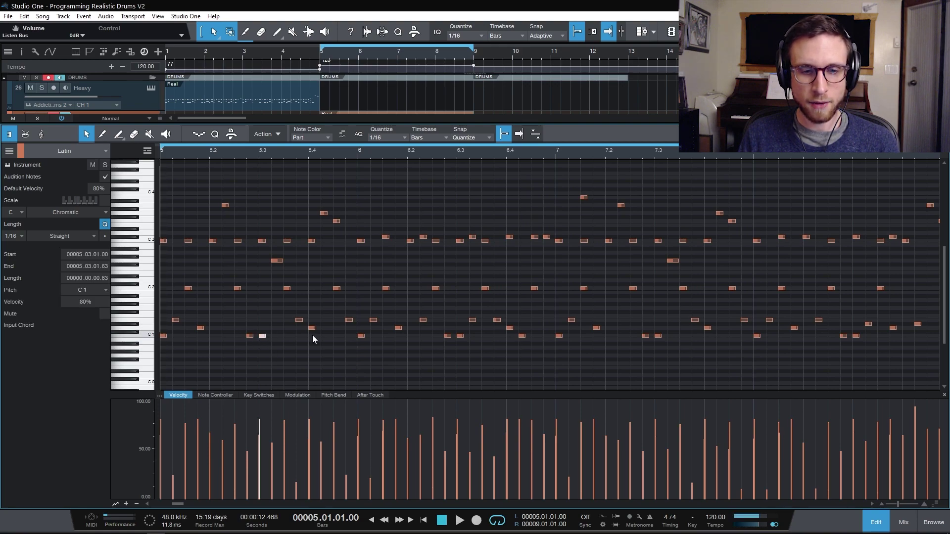
click(361, 336)
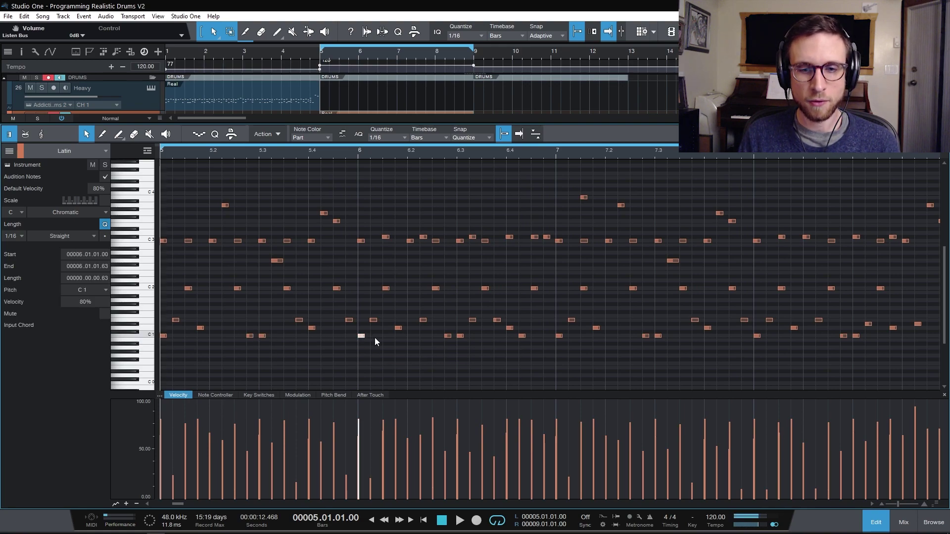
click(449, 352)
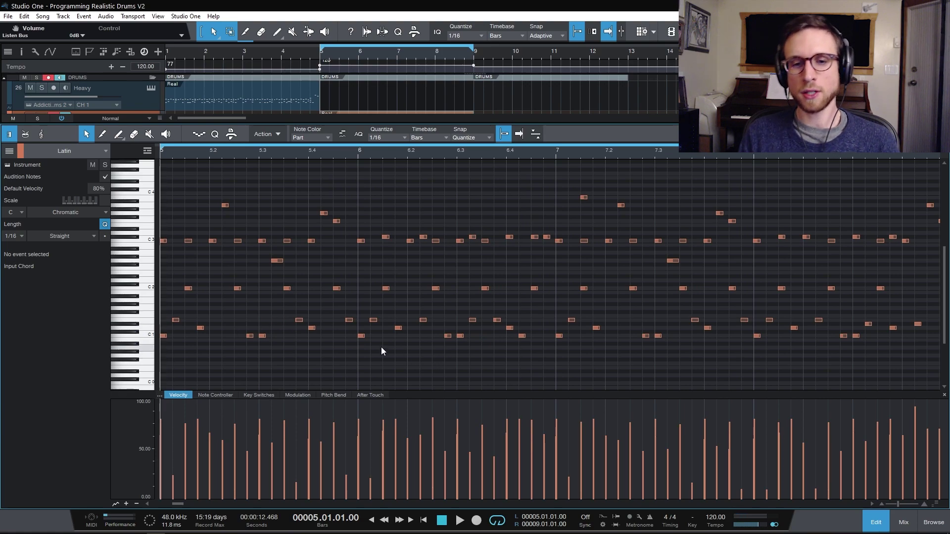
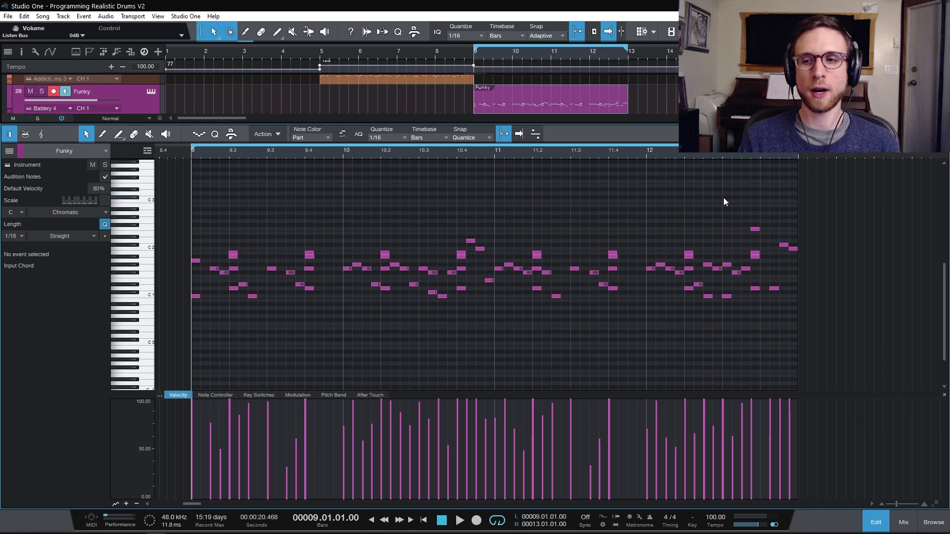
Step: Play the Funky pattern from bar 9 and close the note editor
key(space)
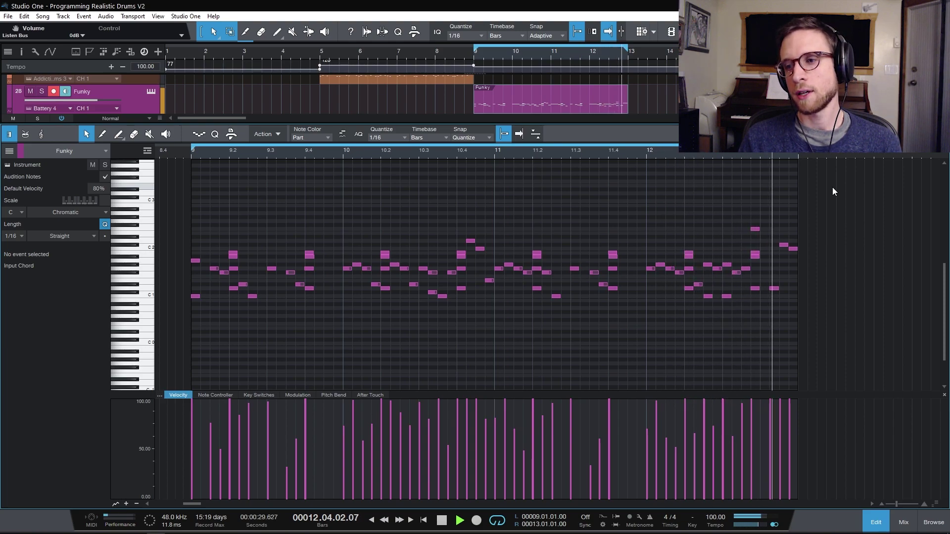
key(space)
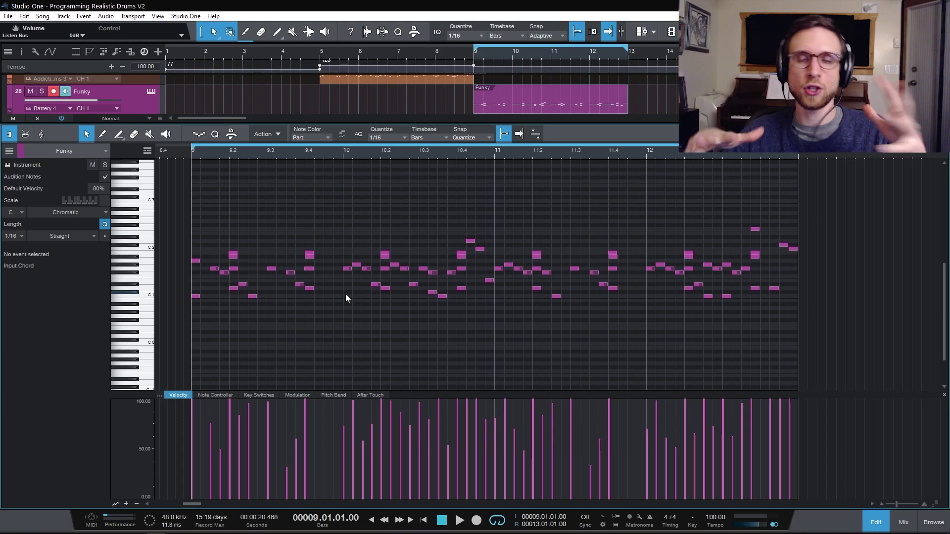
key(F2)
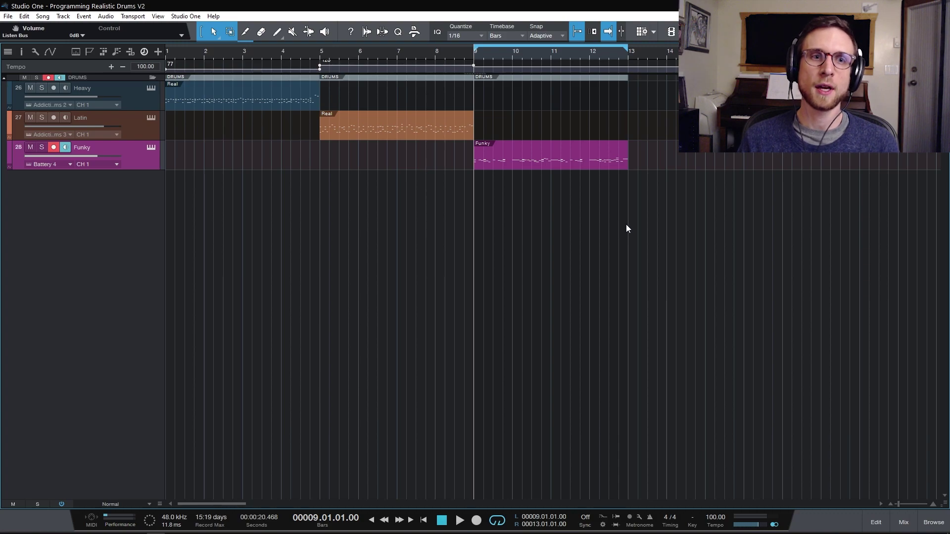
Step: Set the loop to the Heavy track's part in bars 1 to 4 and play it in the note editor
click(275, 105)
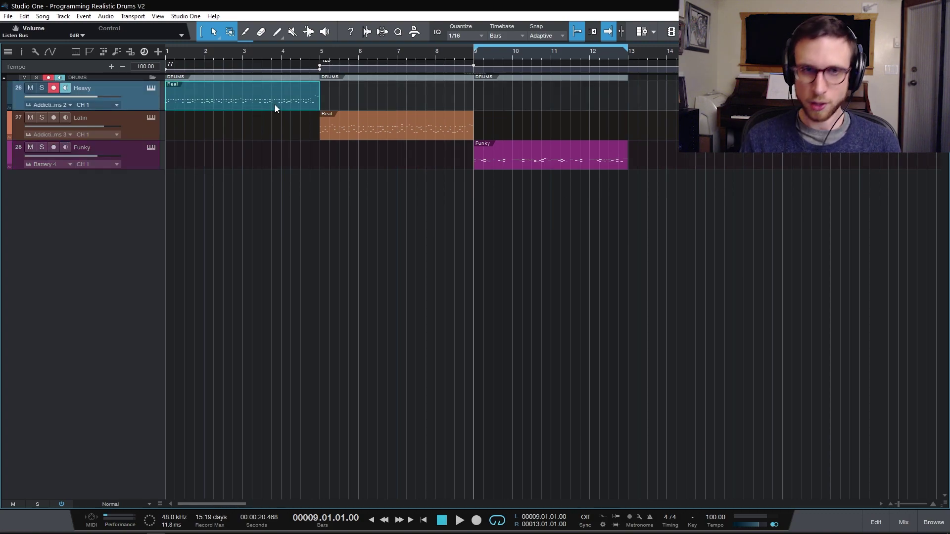
key(p)
double_click(274, 105)
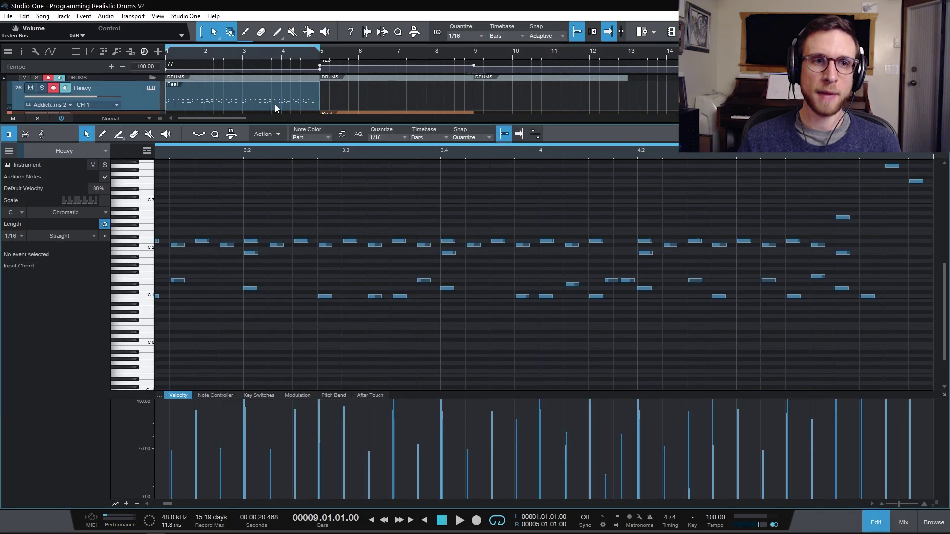
key(space)
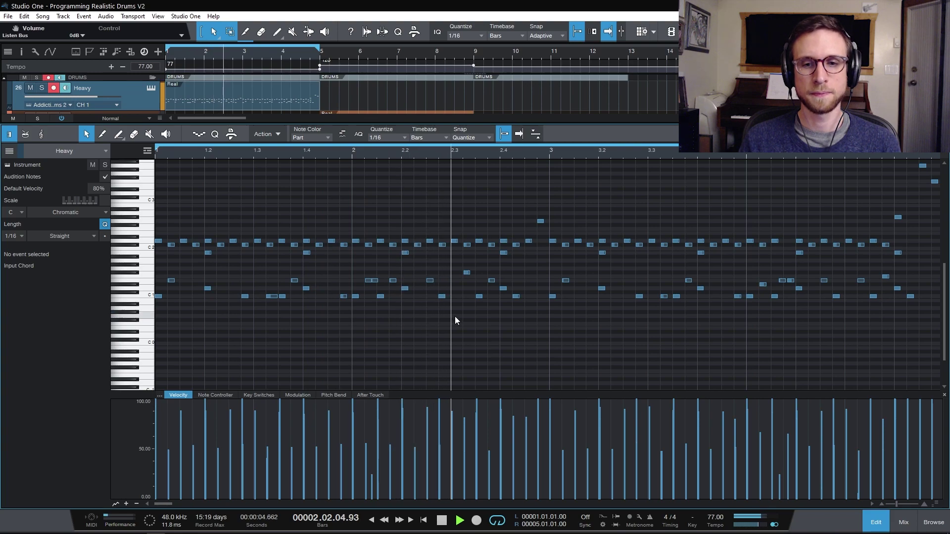
Step: Replay the opening of the Heavy pattern from bar 1 and stop playback
key(space)
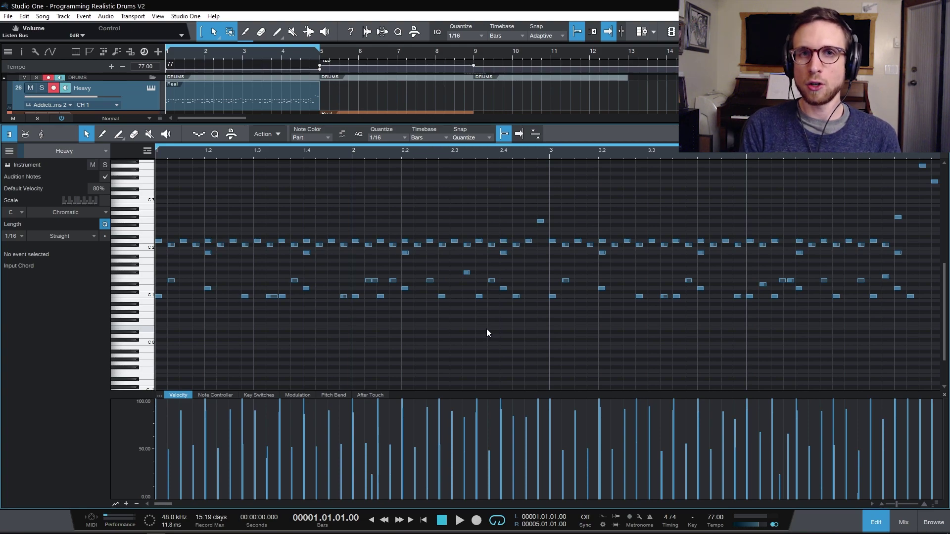
key(space)
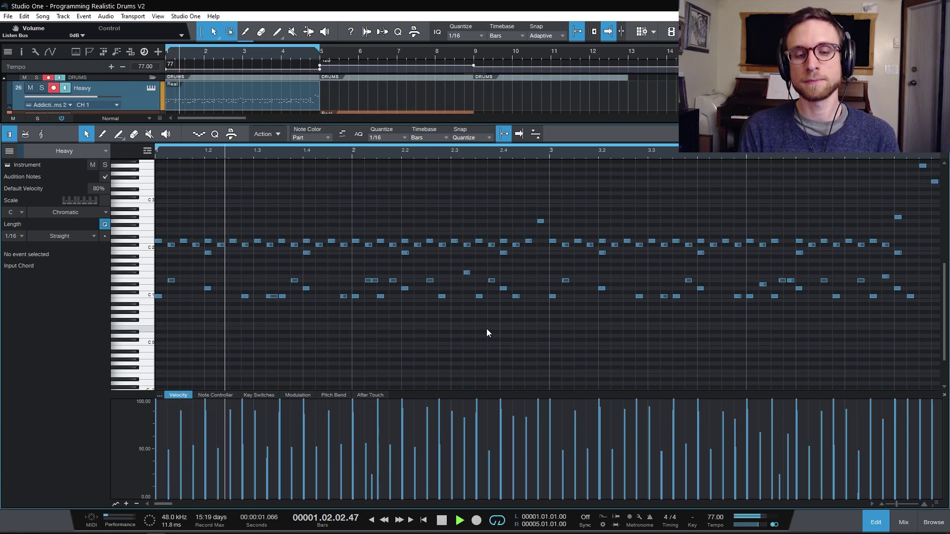
key(space)
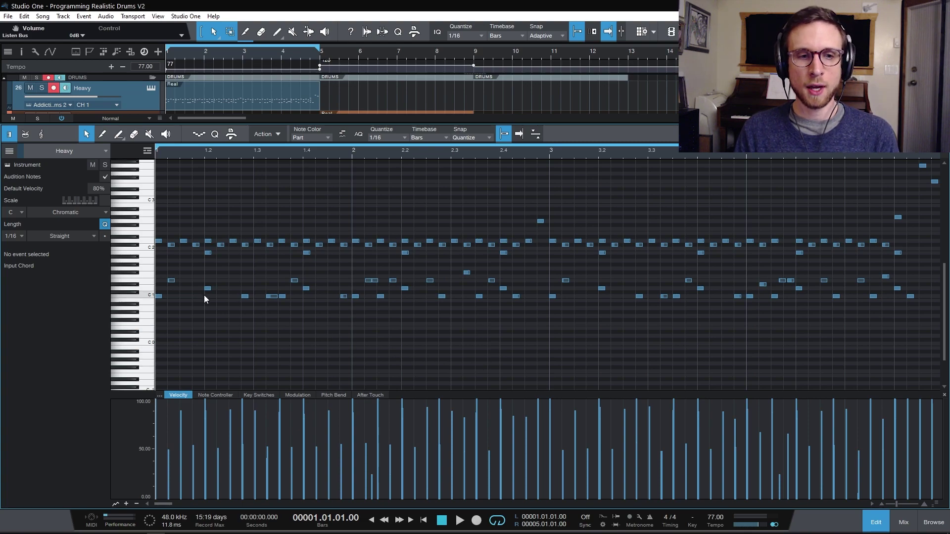
Step: Inspect the velocities of the E1 ghost notes in bars 1 and 2 of the Heavy pattern
click(171, 281)
click(372, 281)
click(392, 281)
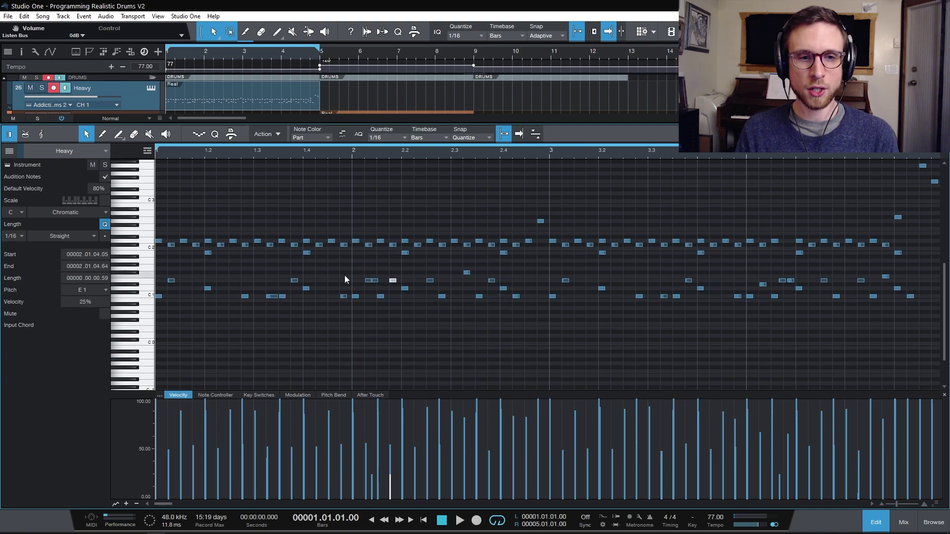
click(431, 281)
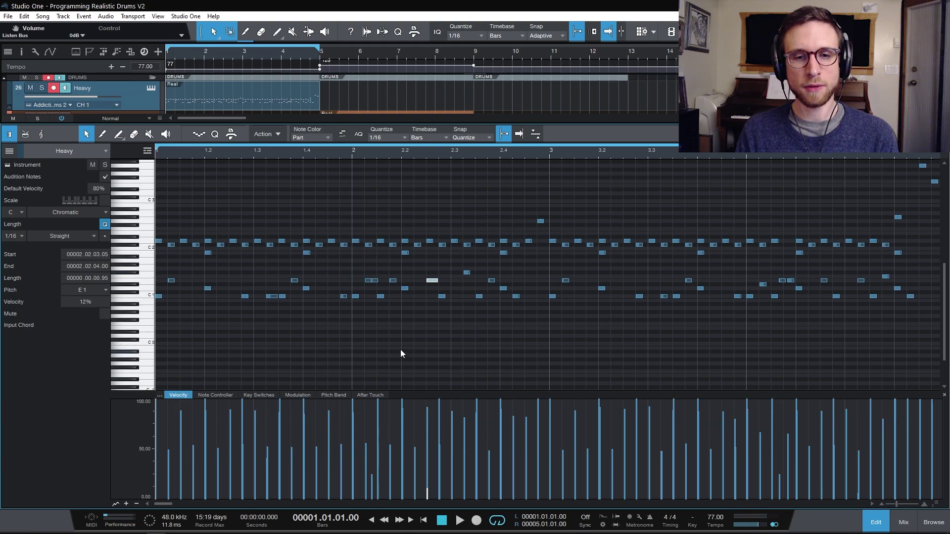
Step: Inspect the C1 notes in bars 1 and 2 and the single higher note on beat 3 of bar 2
click(380, 296)
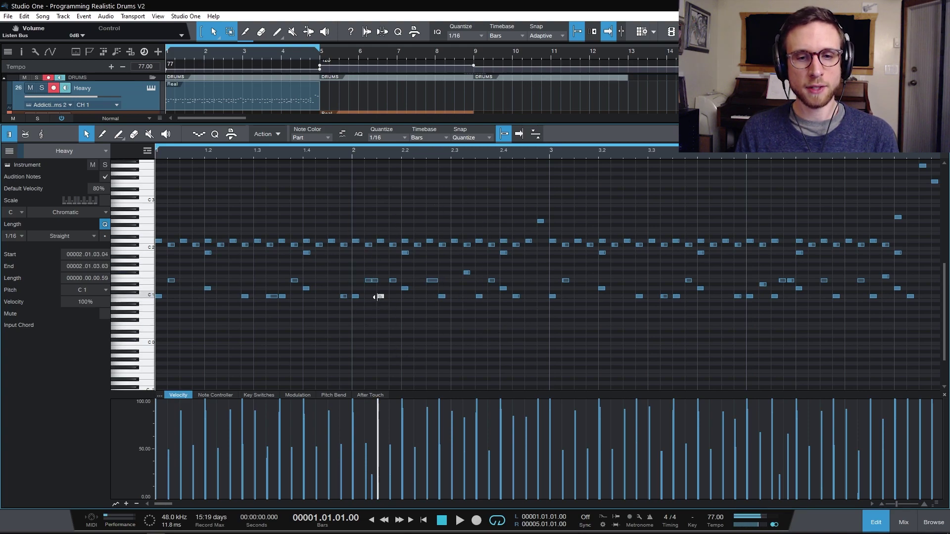
click(355, 296)
click(442, 296)
click(479, 296)
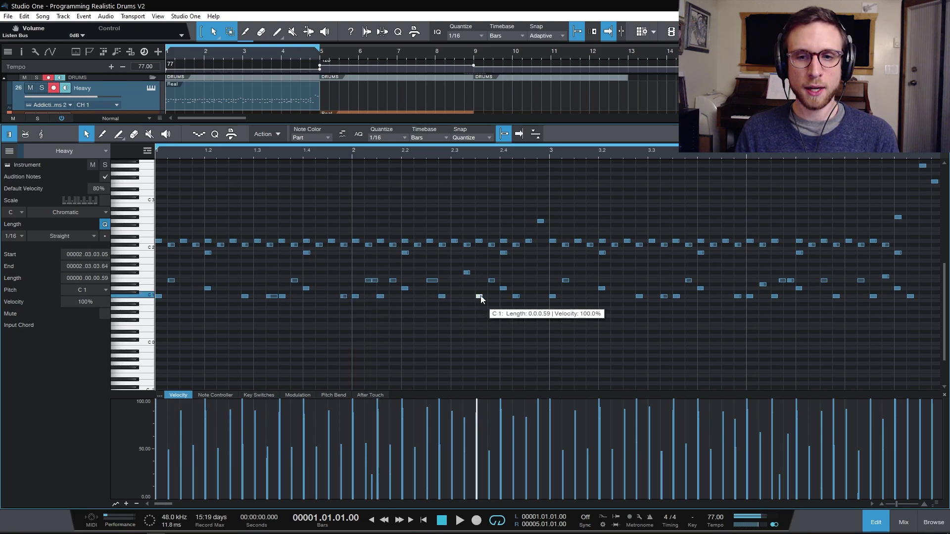
click(282, 297)
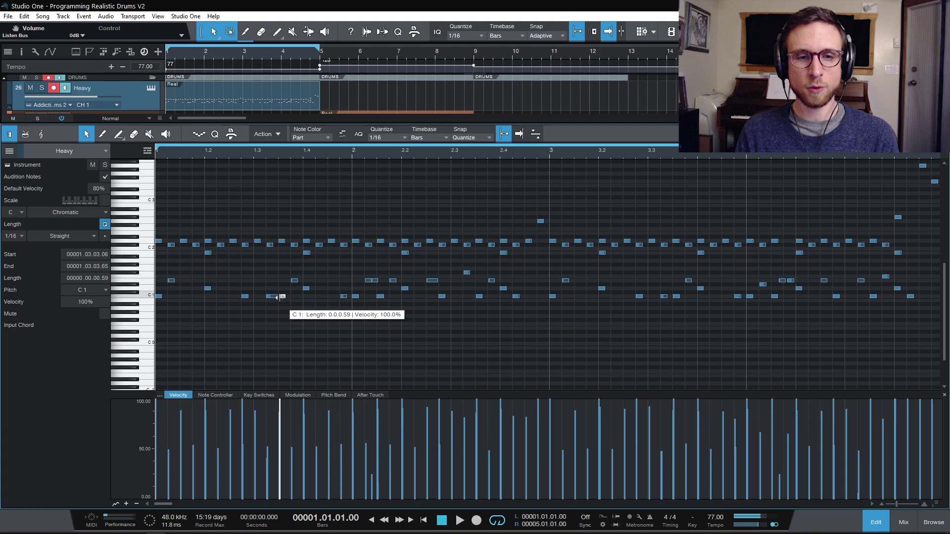
click(465, 273)
click(477, 295)
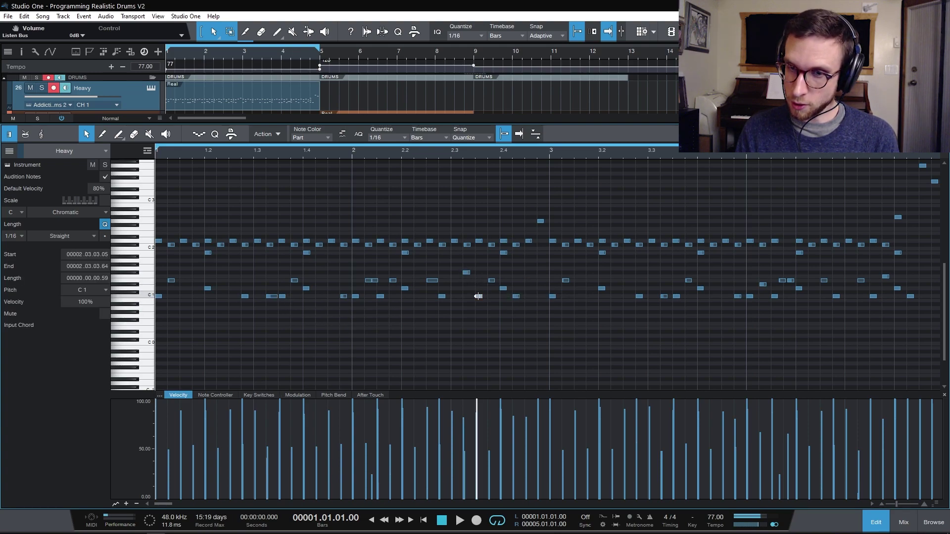
Step: Clear the note selection and play the Heavy pattern through bars 1 to 4
click(453, 334)
key(space)
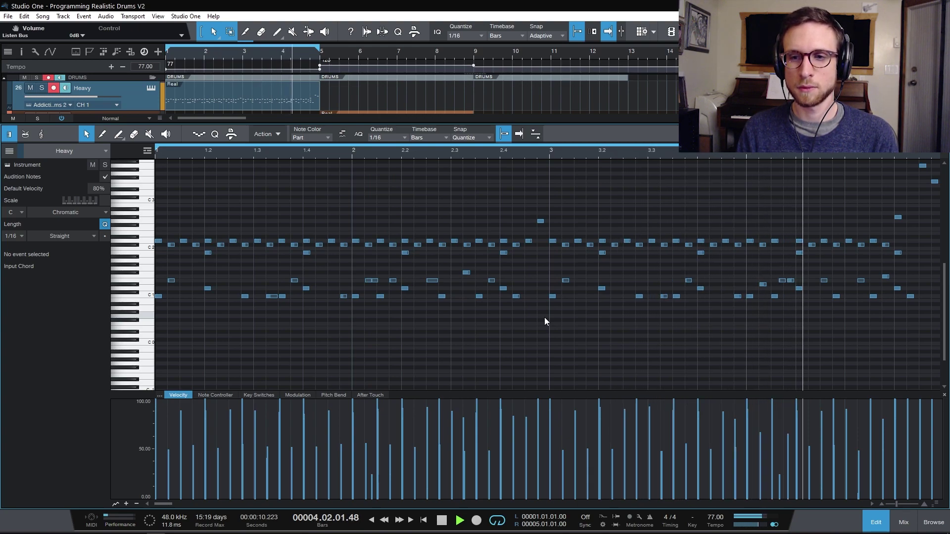
key(space)
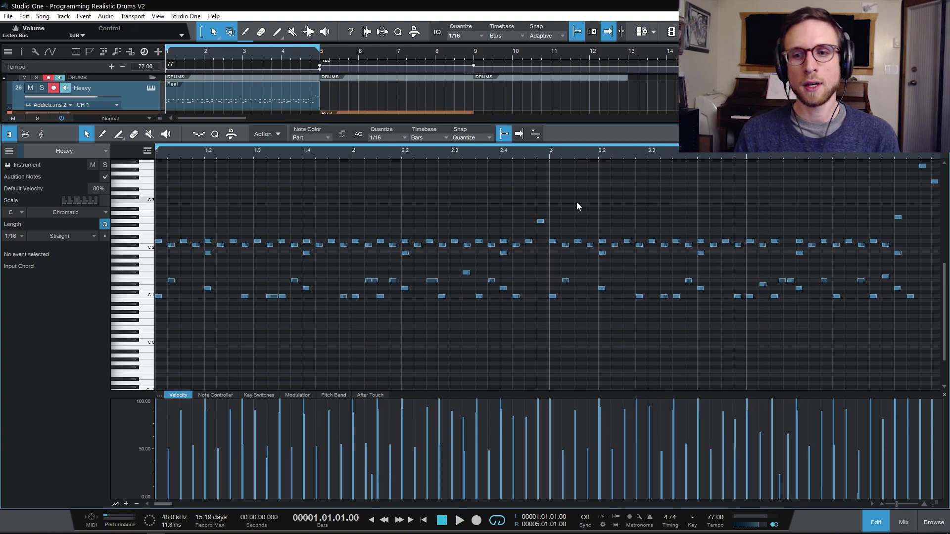
Step: Move the playhead to bar 4 of the Heavy pattern and play it, then play from bar 2 for comparison
click(551, 155)
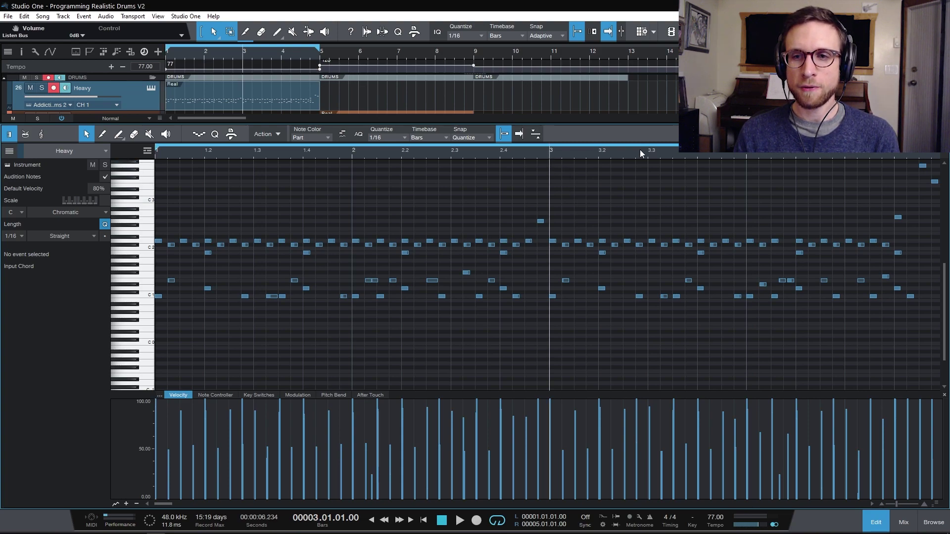
click(746, 154)
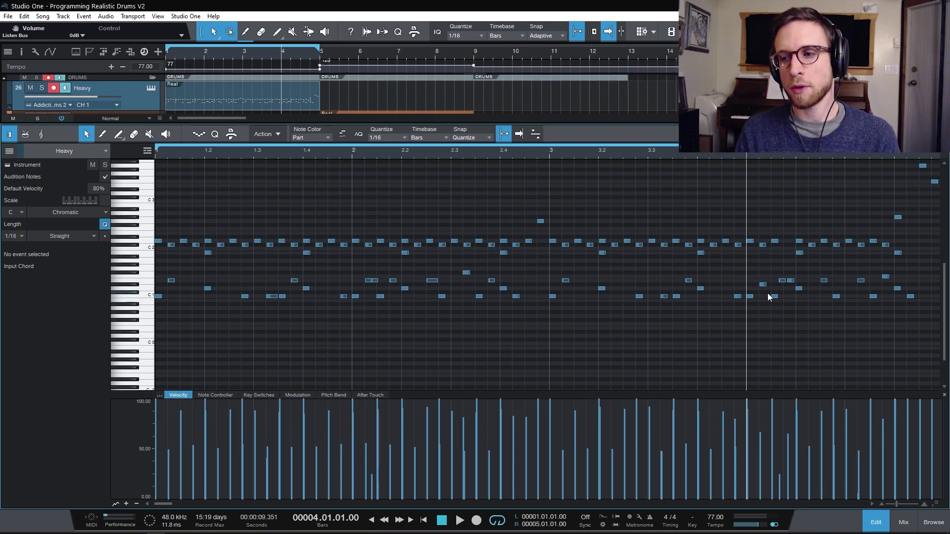
key(space)
key(space)
click(351, 154)
key(space)
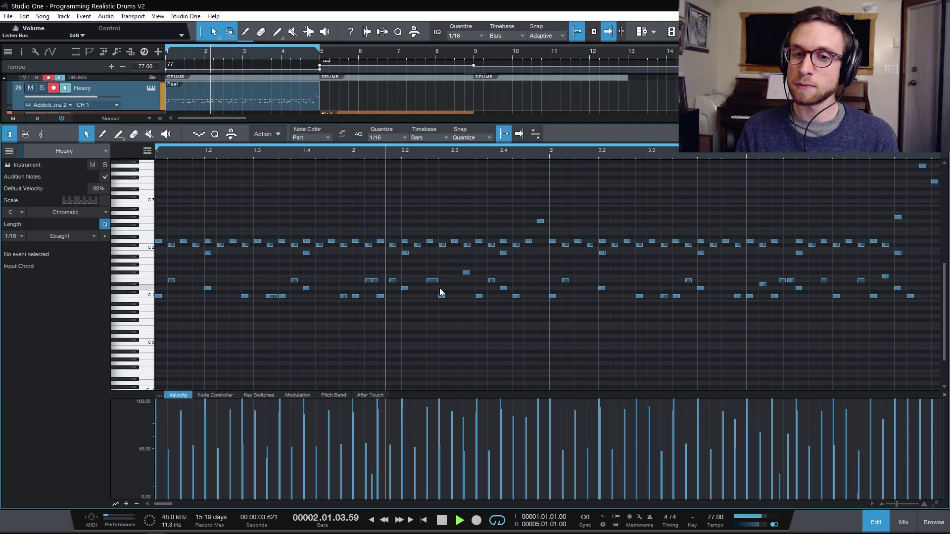
Step: Play the Heavy pattern from bar 4 again and inspect the D#1 note on its first beat
key(space)
key(space)
key(space)
click(748, 155)
key(space)
key(space)
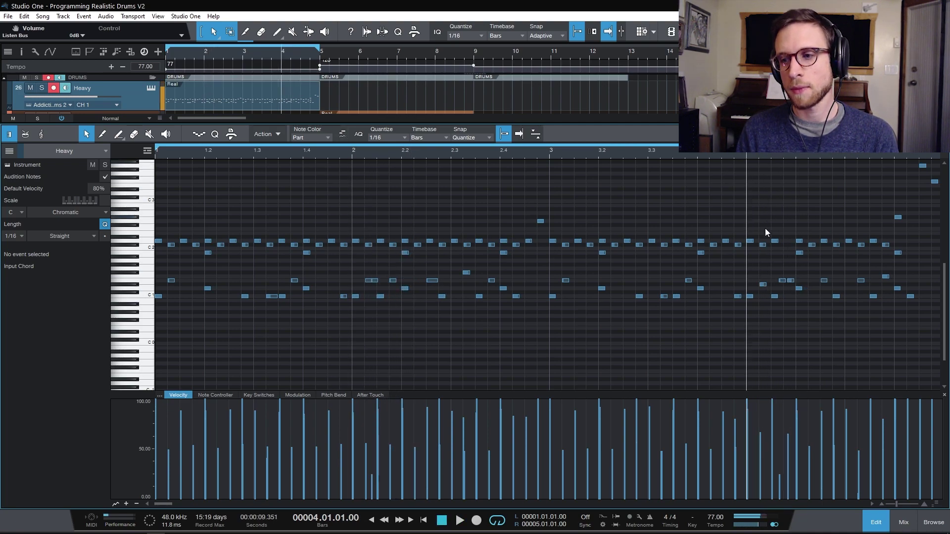
click(761, 286)
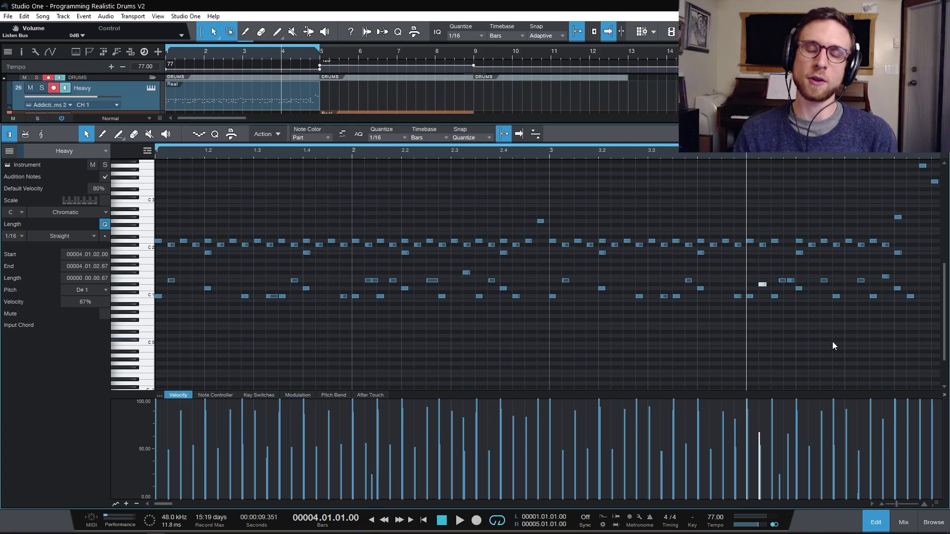
Step: Deselect the D#1 note and listen to the full Heavy loop from bar 1
key(space)
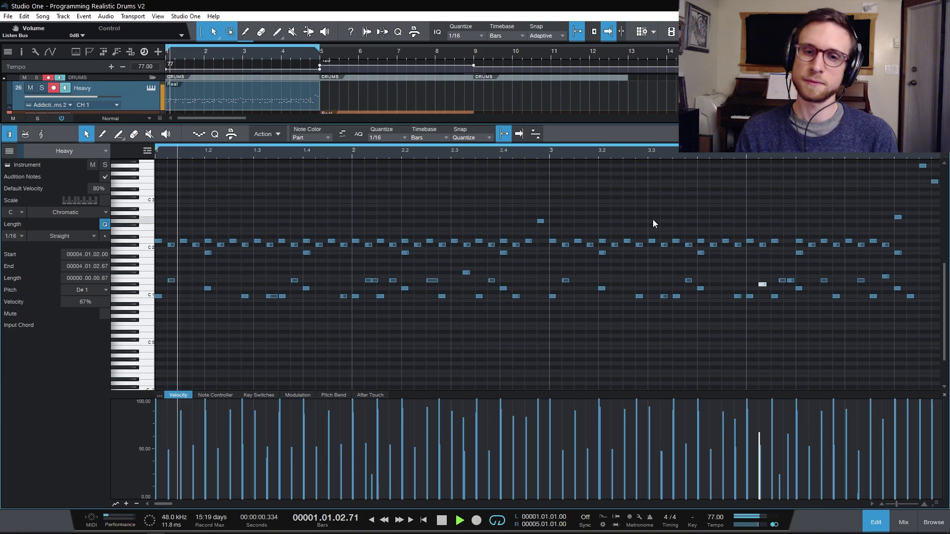
click(664, 203)
key(space)
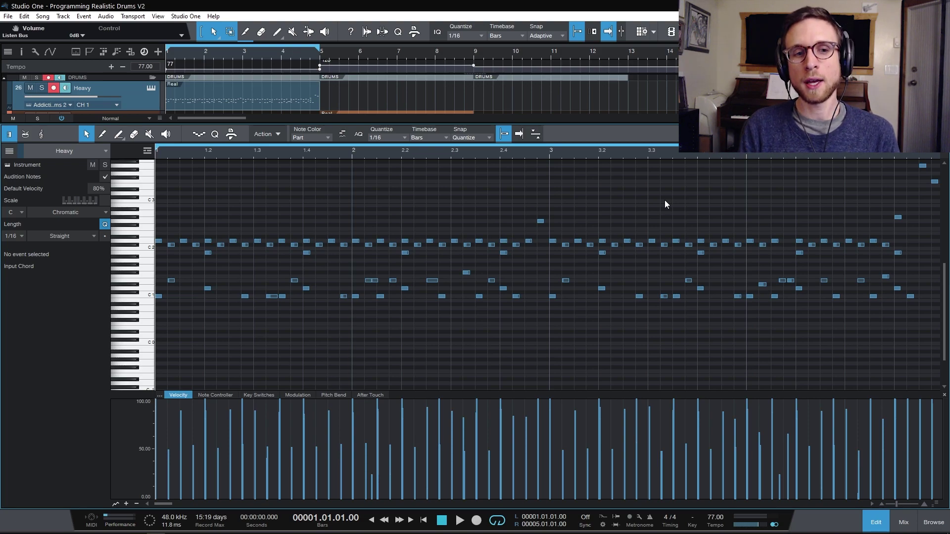
key(space)
key(space)
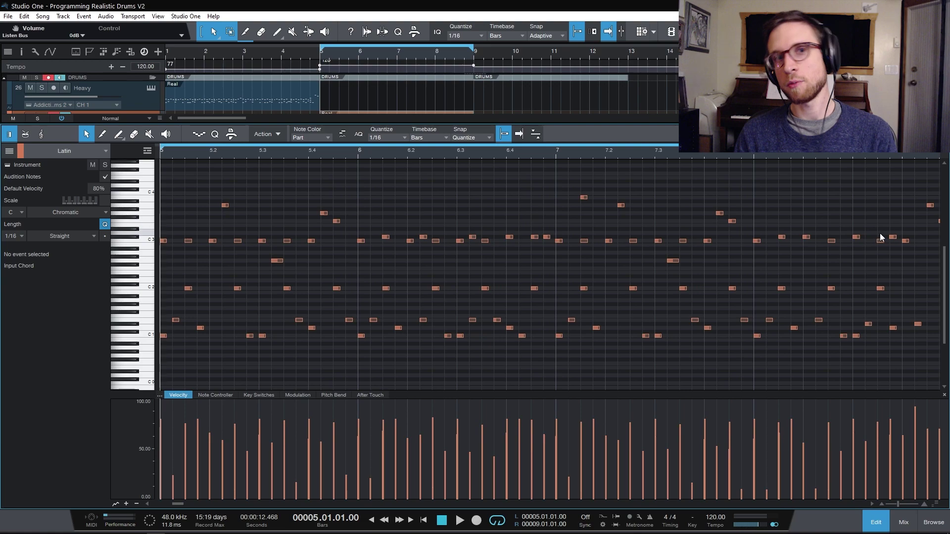
Step: Play the Latin pattern in bars 5 to 8 and stop it
key(space)
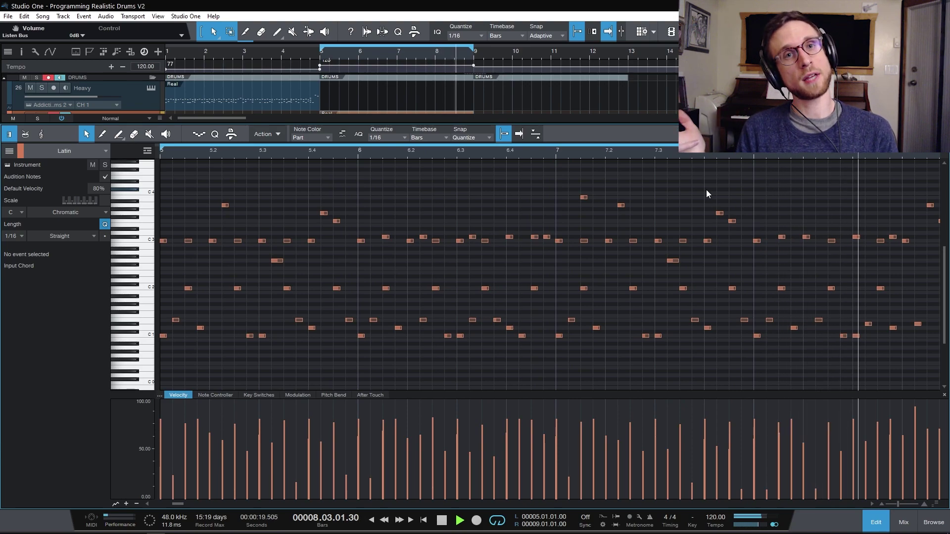
key(space)
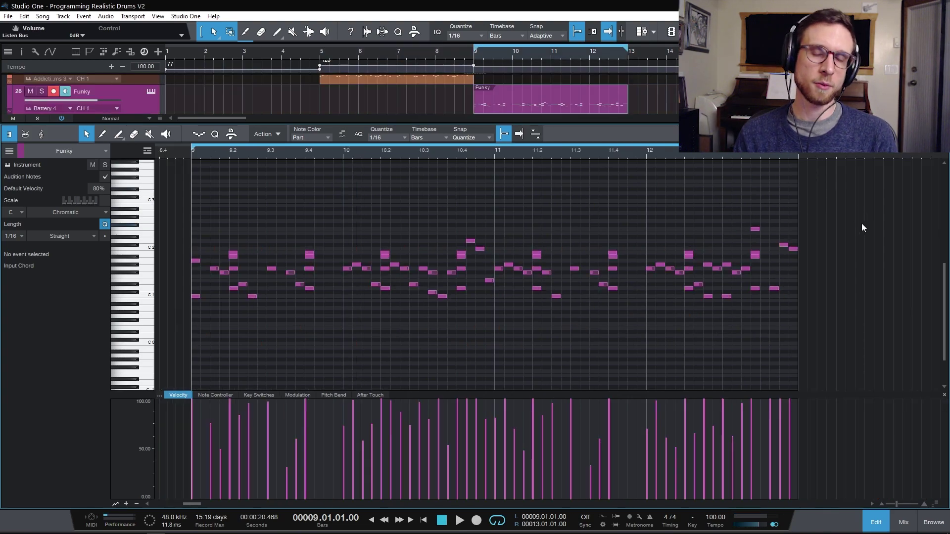
Step: Play the Funky pattern from bar 9, stop it, and replay it into bar 11
key(space)
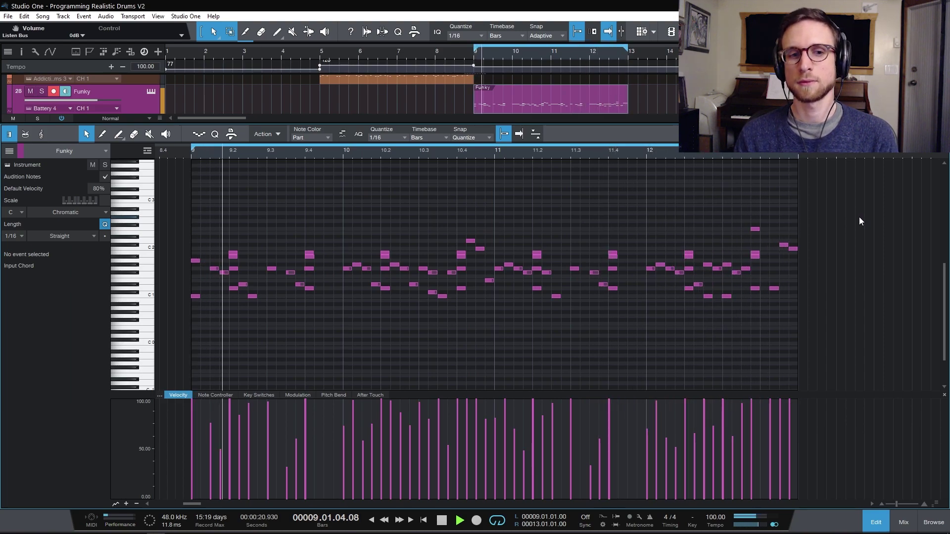
key(space)
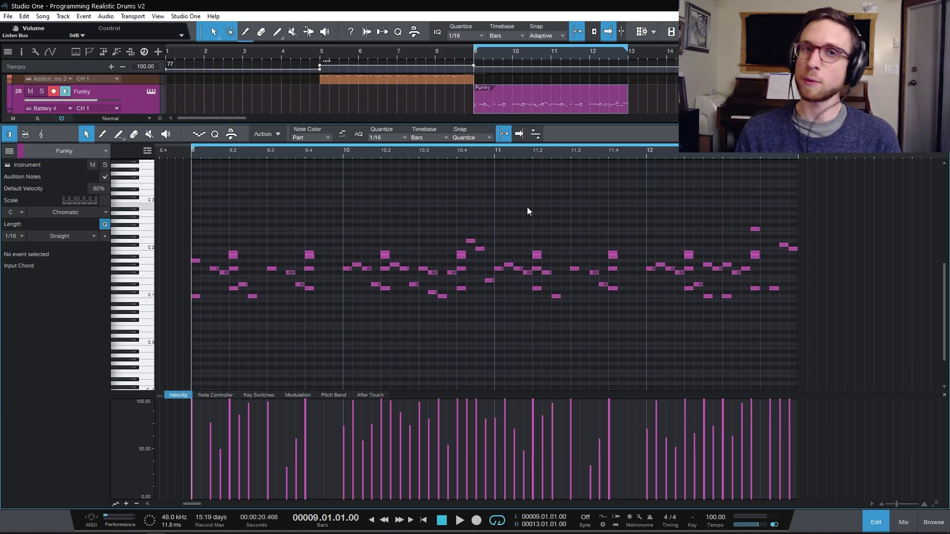
key(space)
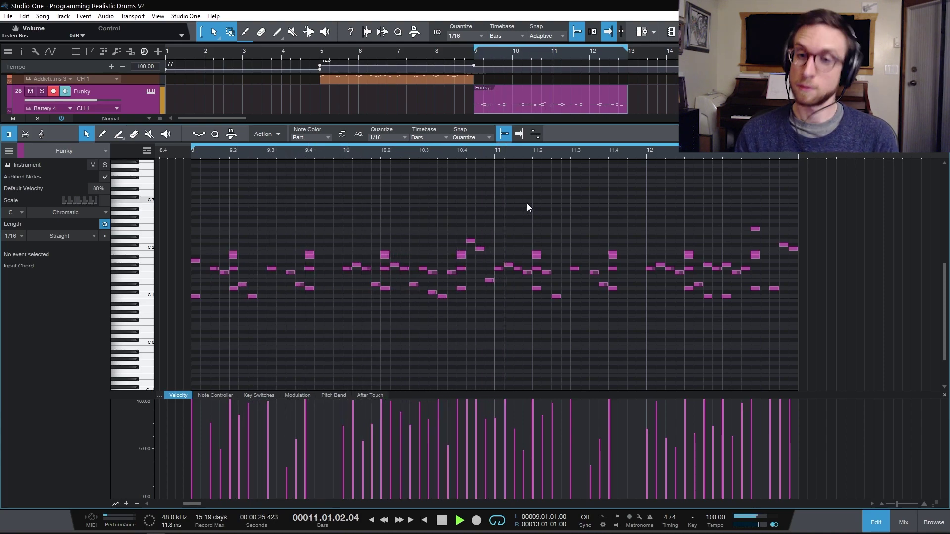
key(space)
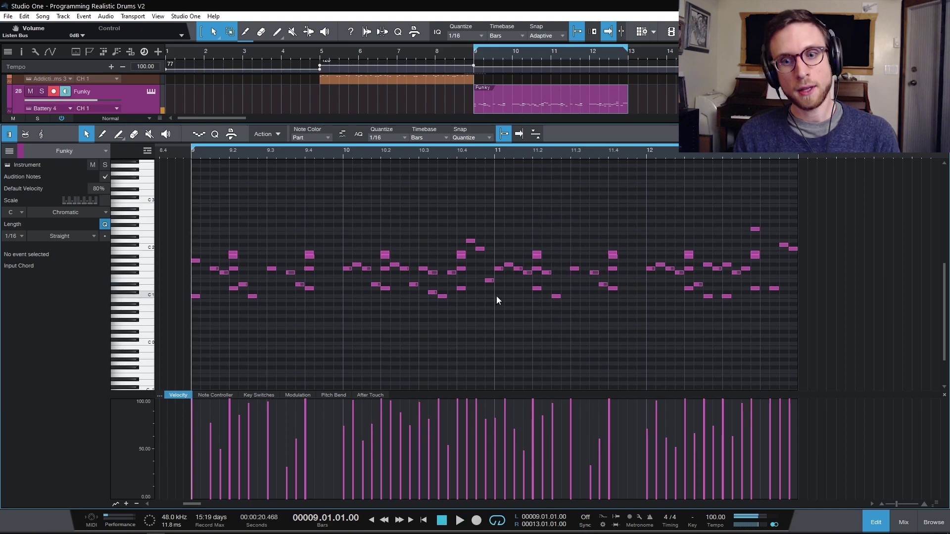
Step: Inspect the A1 note at the start of bar 9 and the G1 and G#1 notes opening bar 11
click(196, 261)
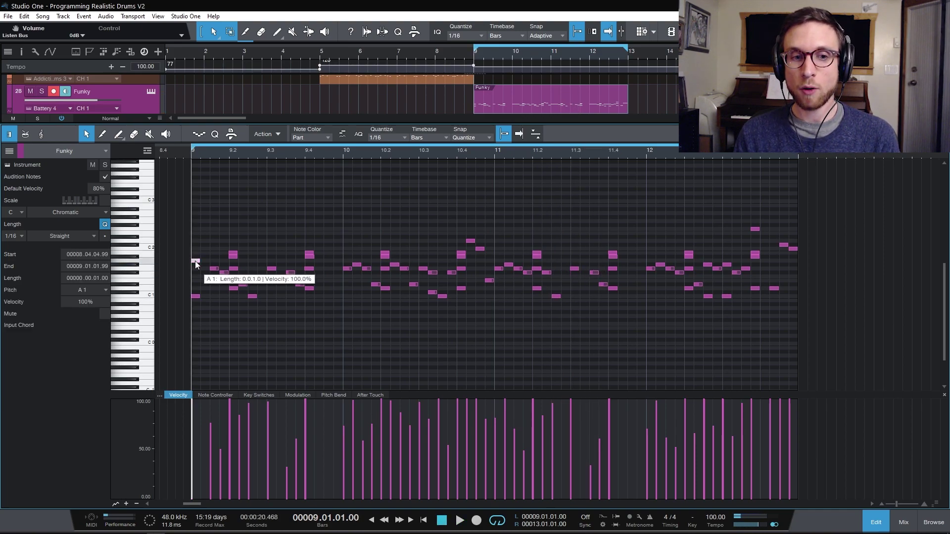
key(space)
key(space)
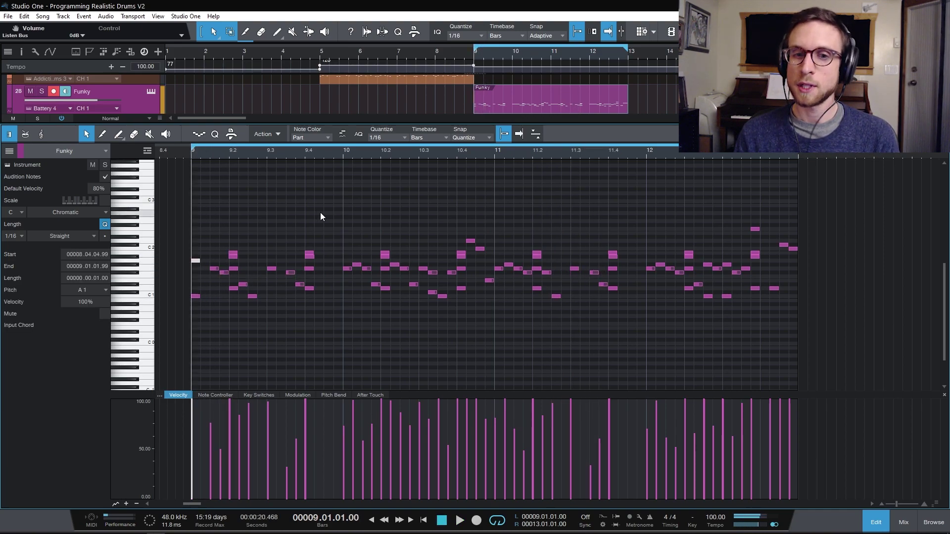
click(499, 263)
click(500, 268)
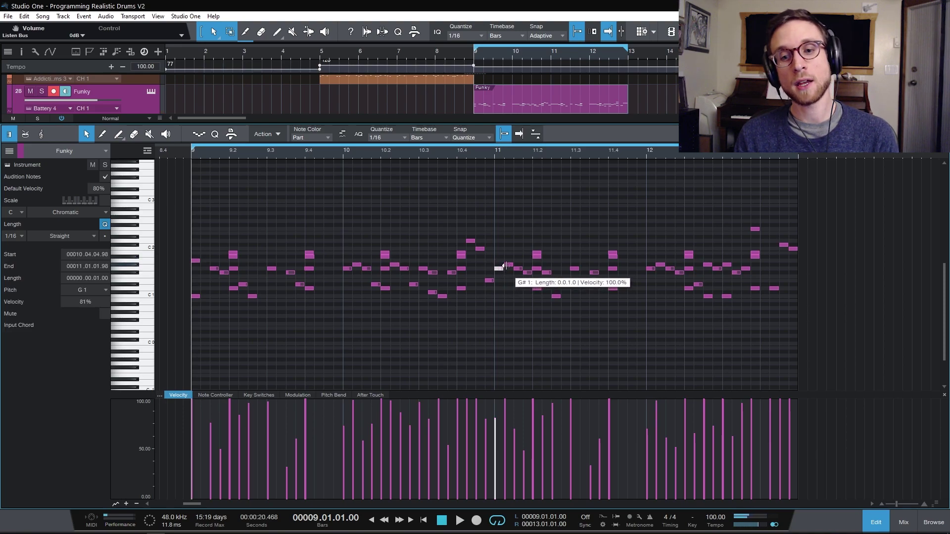
click(509, 265)
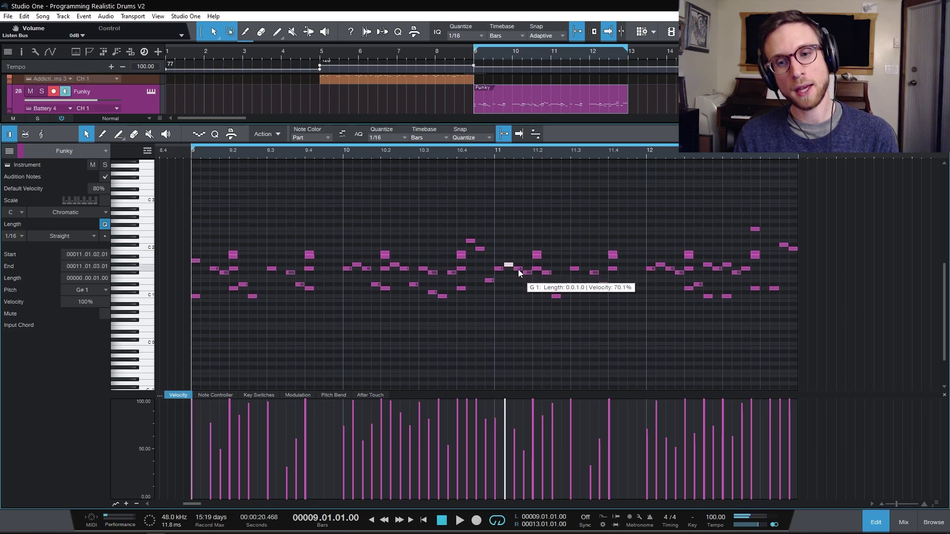
Step: Play the Funky pattern through bar 12, and highlight its two C1 notes and the higher notes directly above them
key(space)
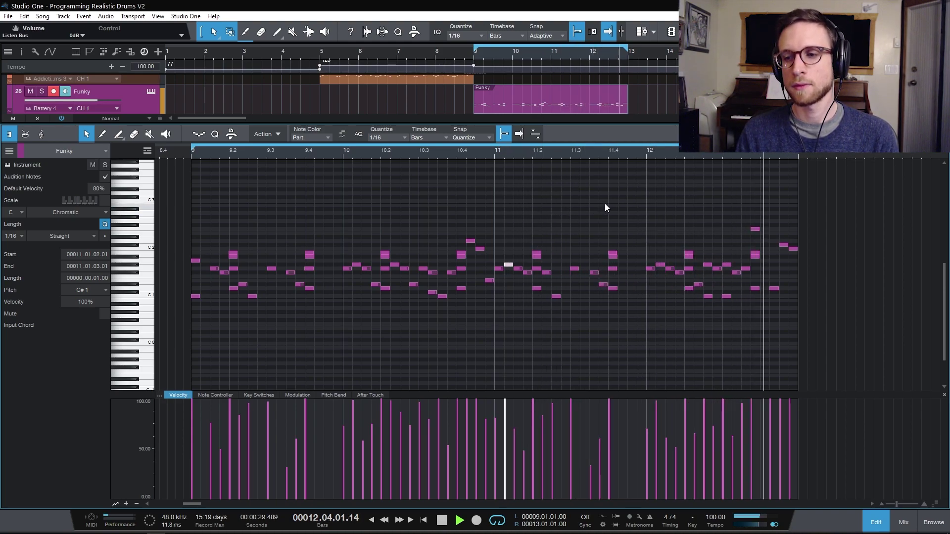
key(space)
drag(699, 302, 732, 292)
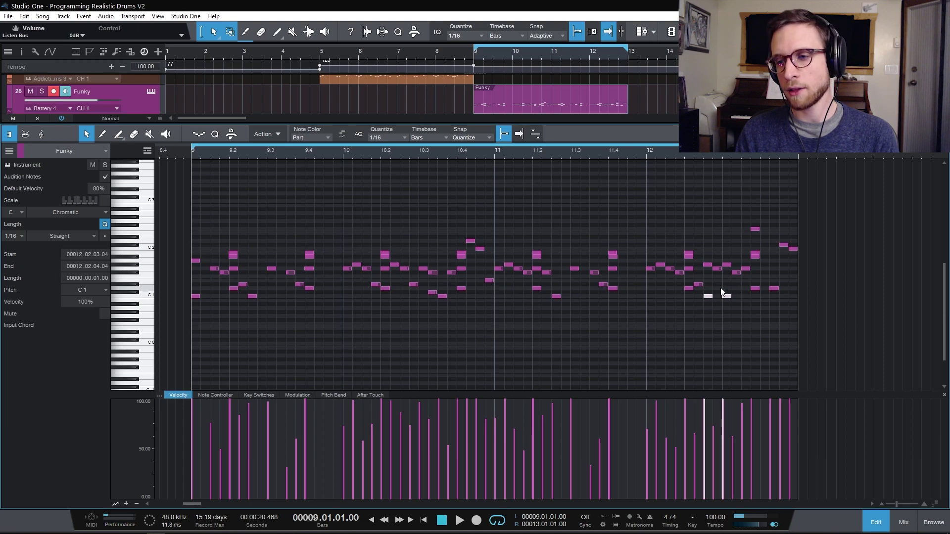
drag(704, 252, 734, 266)
click(747, 317)
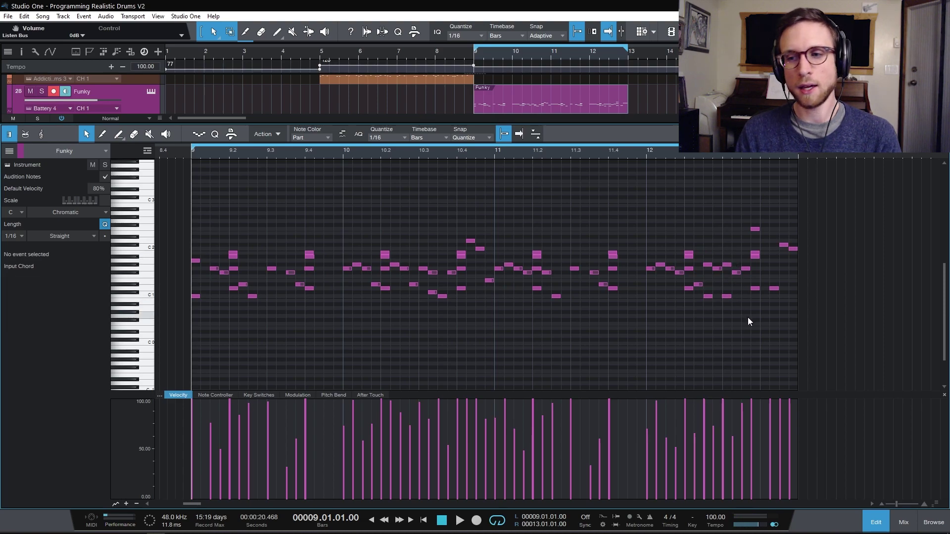